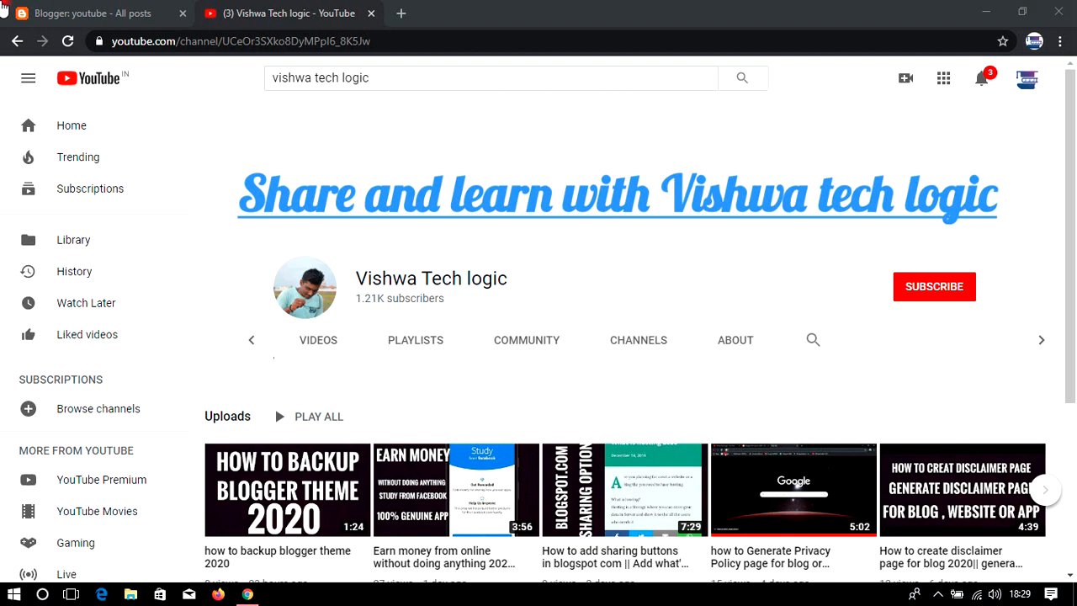
# Step: Subscribe to the Vishwa Tech logic channel and set its notifications to All
pyautogui.click(920, 286)
pyautogui.click(972, 288)
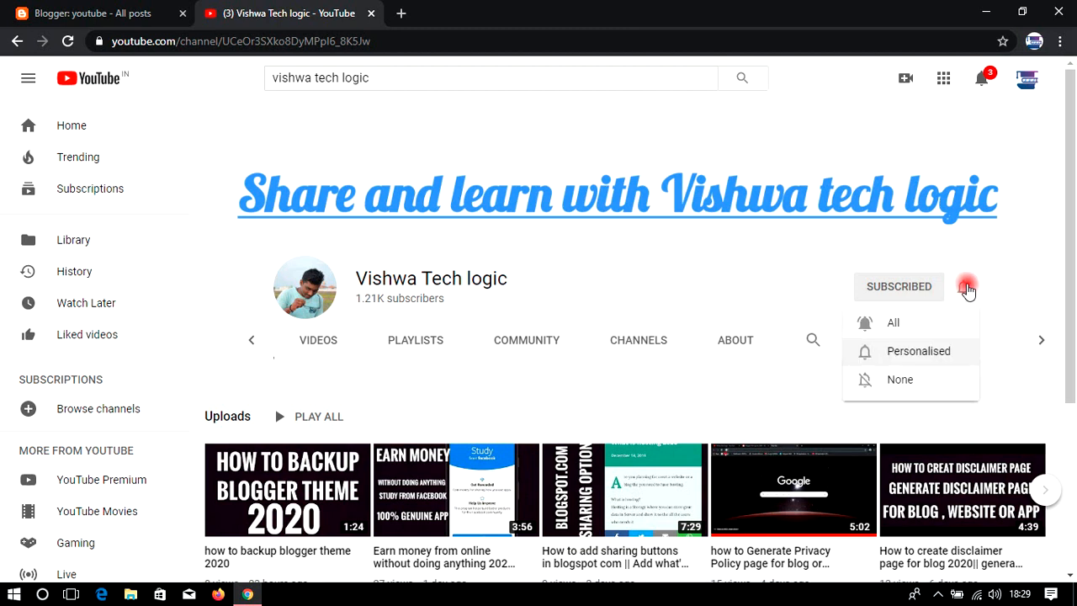
pyautogui.click(917, 320)
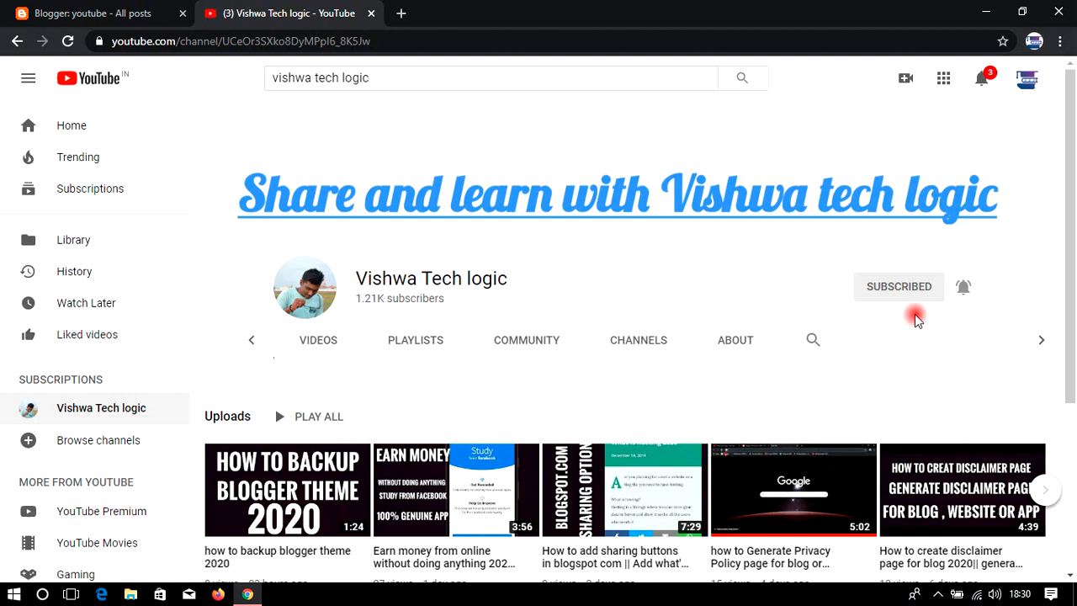
# Step: Switch to Blogger and open the gadget list for the Sidebar section of the blog's layout
pyautogui.click(76, 15)
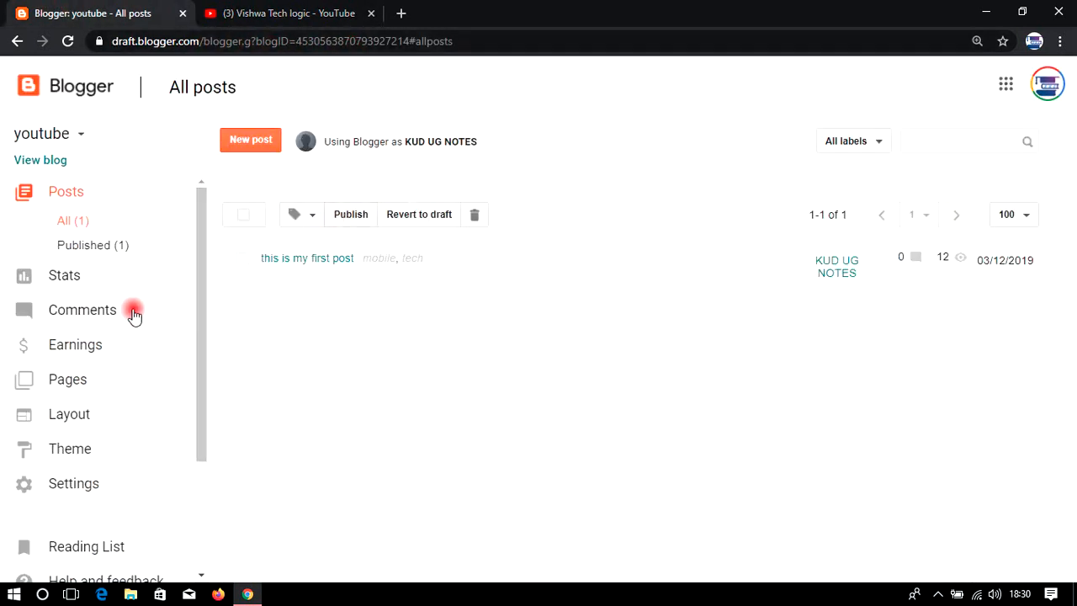
pyautogui.click(88, 412)
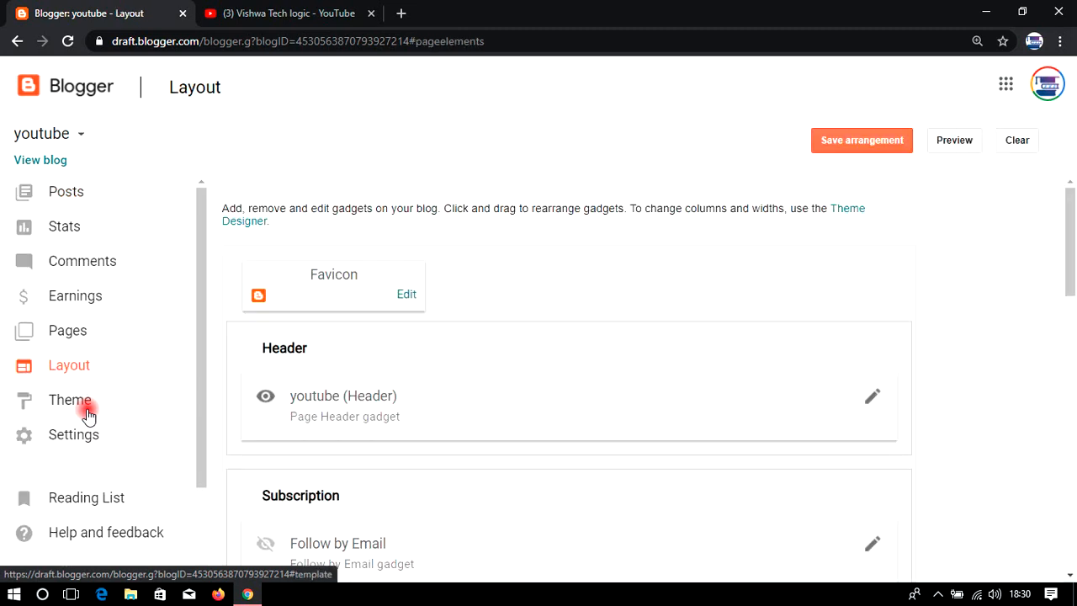
pyautogui.scroll(-6, 423, 406)
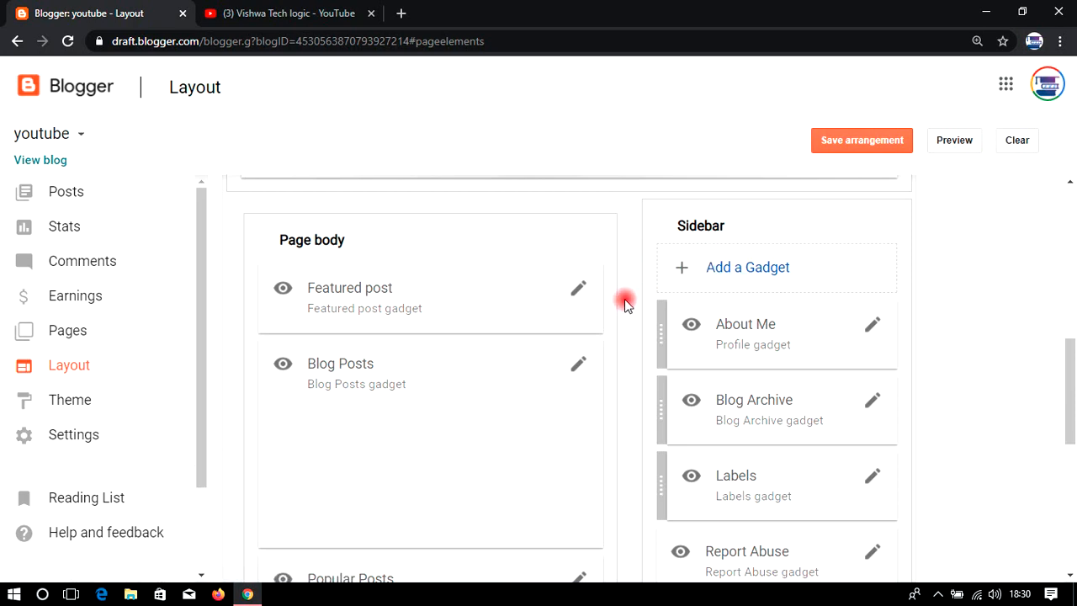
pyautogui.click(737, 270)
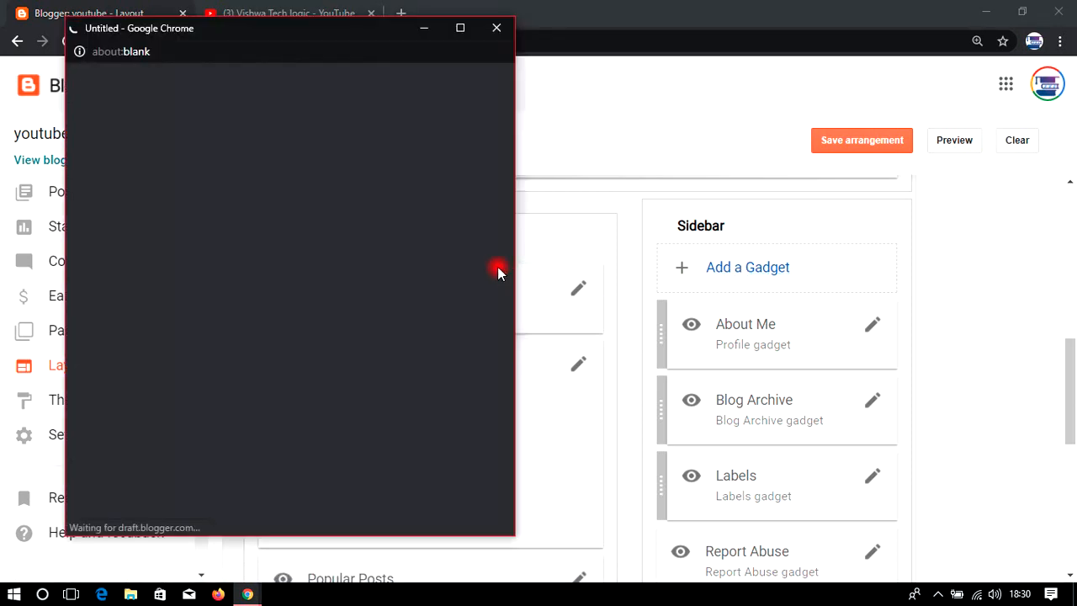
# Step: Choose the Text gadget from the gadget list to add to the sidebar
pyautogui.scroll(-5, 382, 271)
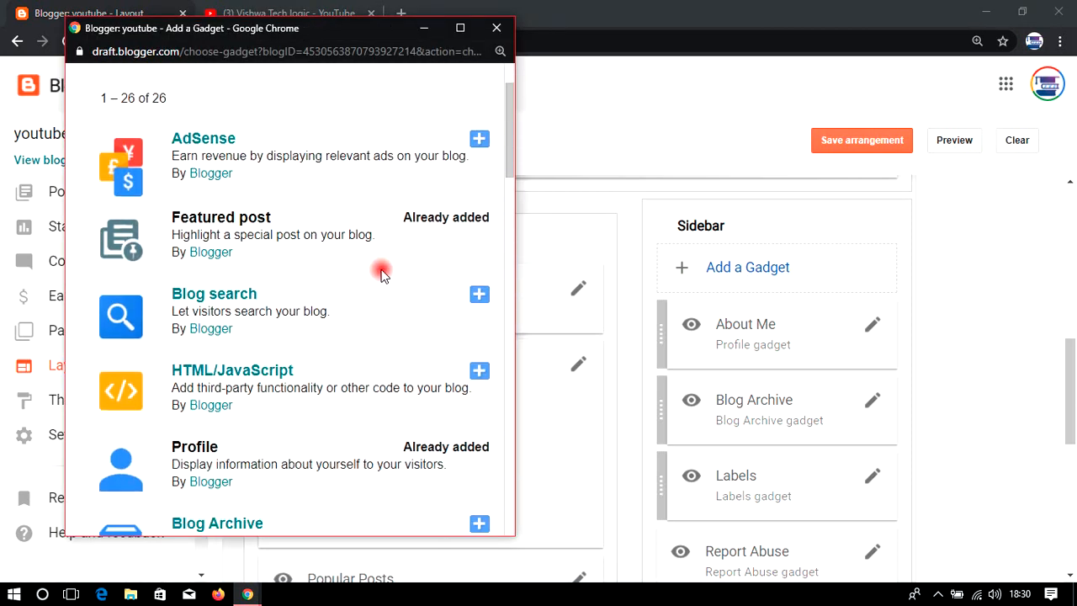
pyautogui.scroll(-4, 381, 271)
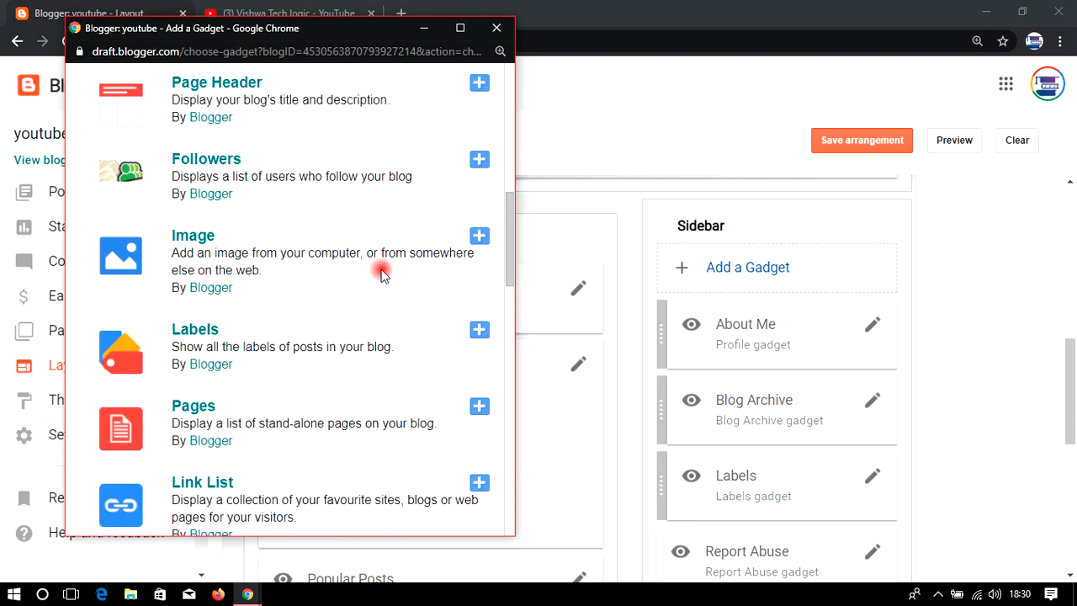
pyautogui.scroll(-1, 381, 271)
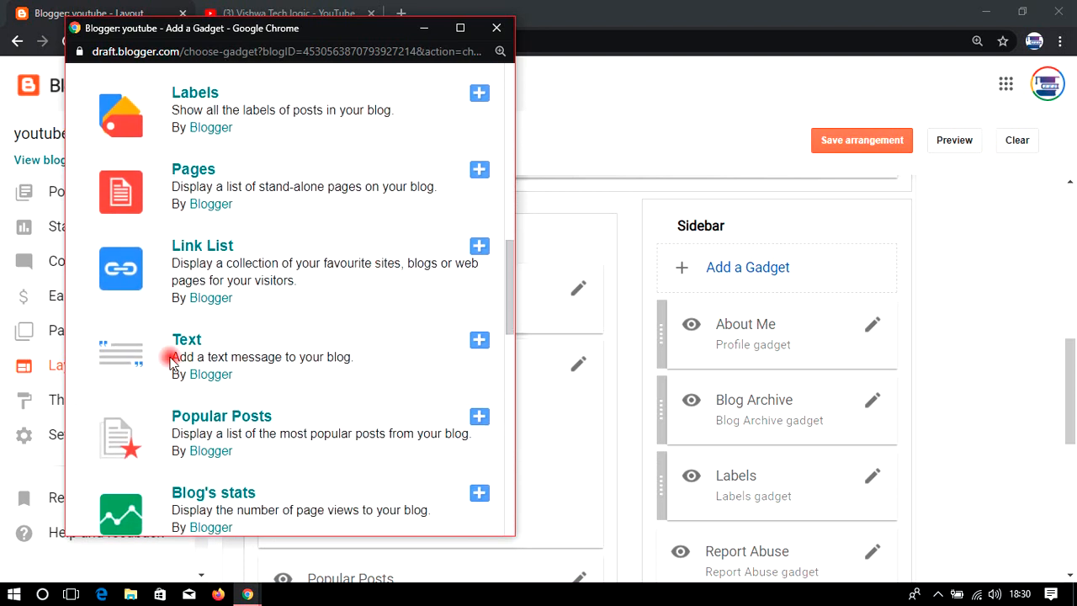
pyautogui.moveTo(174, 353); pyautogui.dragTo(495, 366)
pyautogui.click(479, 344)
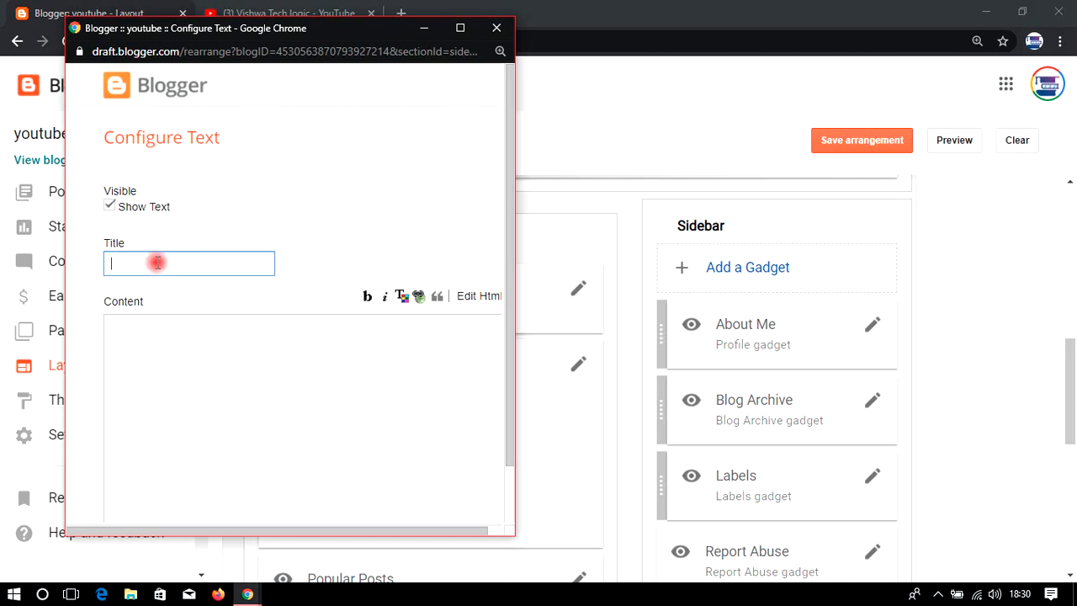
# Step: Give the text gadget the title "hello"
pyautogui.write('hello')
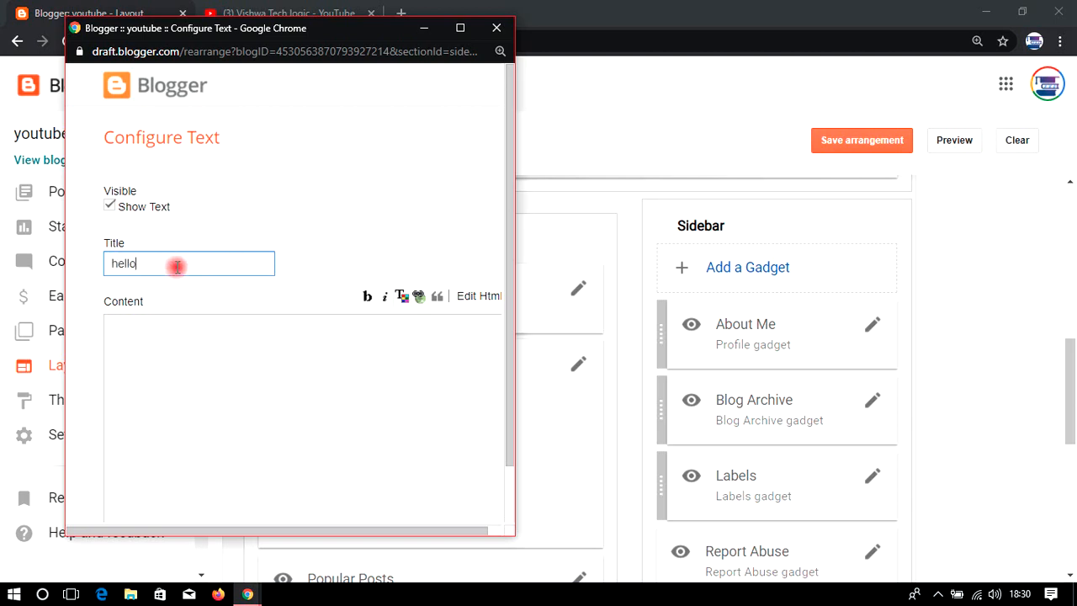
pyautogui.click(259, 434)
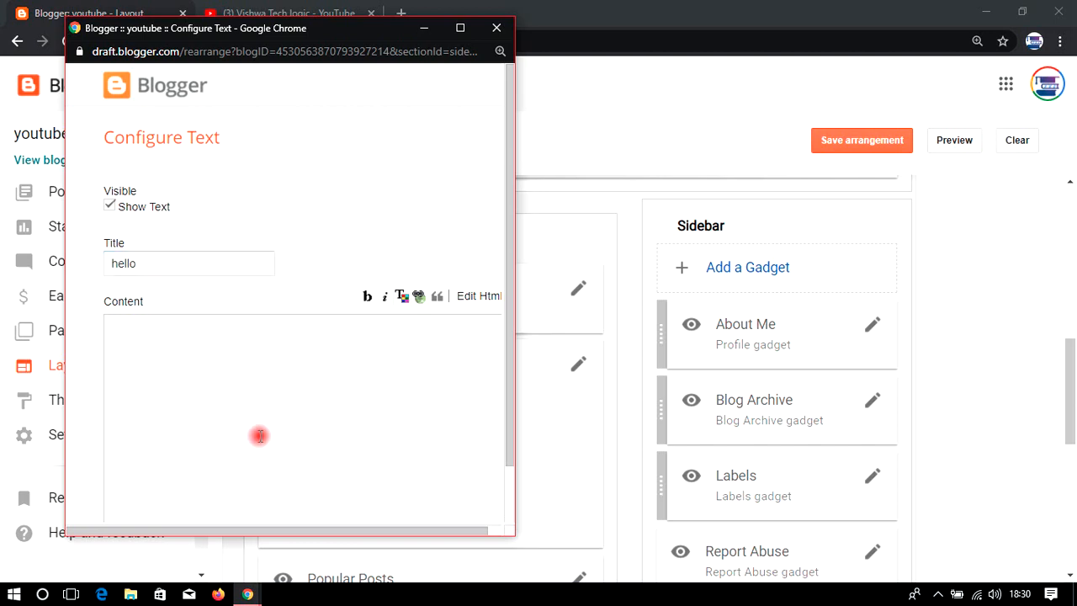
pyautogui.click(548, 588)
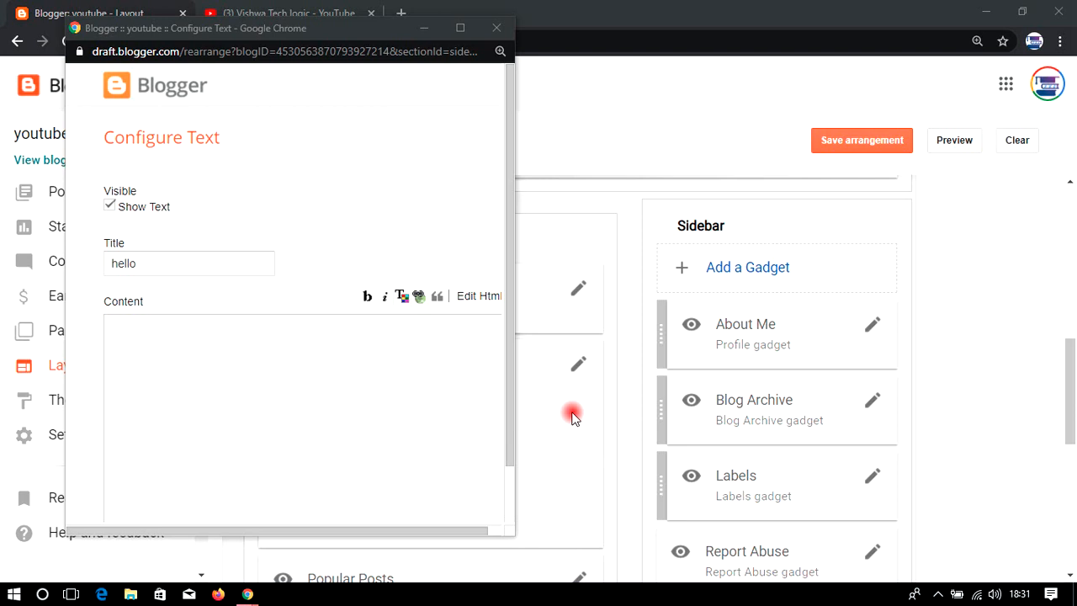
pyautogui.click(425, 379)
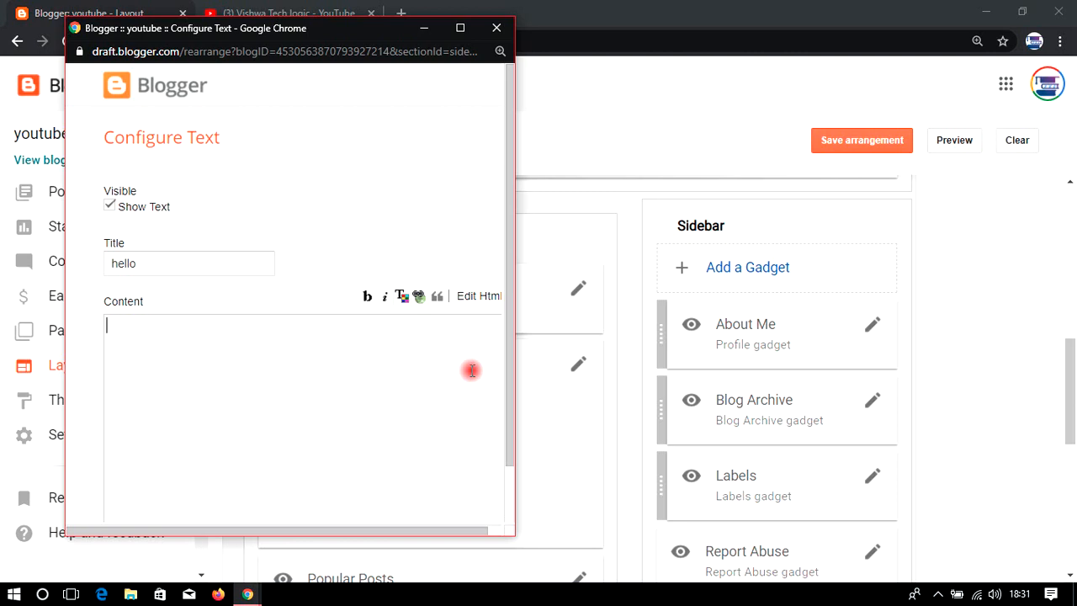
pyautogui.click(546, 557)
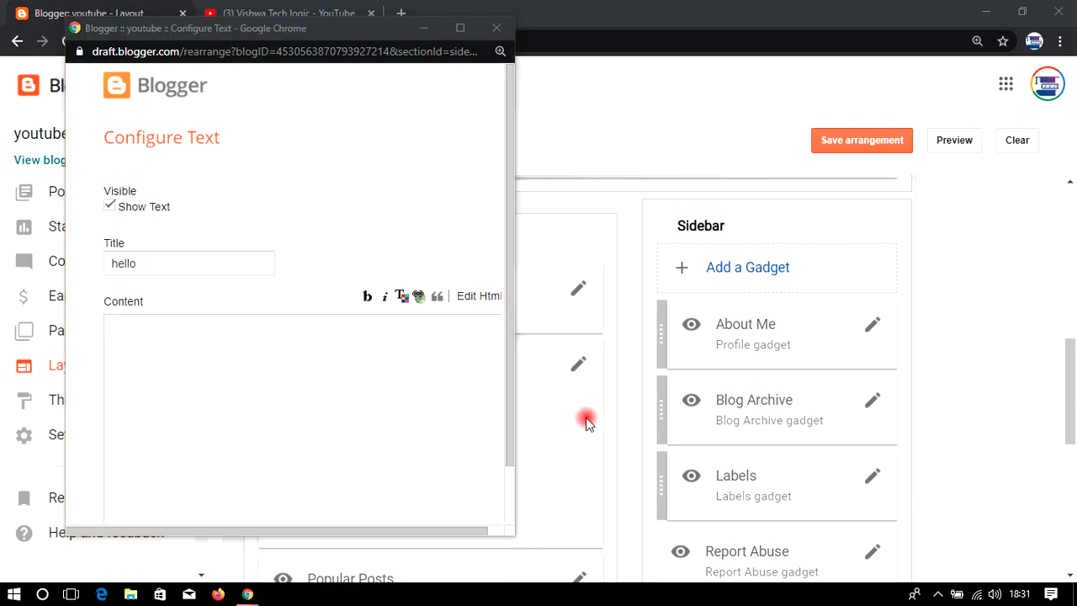
# Step: Write "new updates are coming soon in this blog so follows us" as the gadget's content, correcting the spelling of "comming"
pyautogui.click(157, 338)
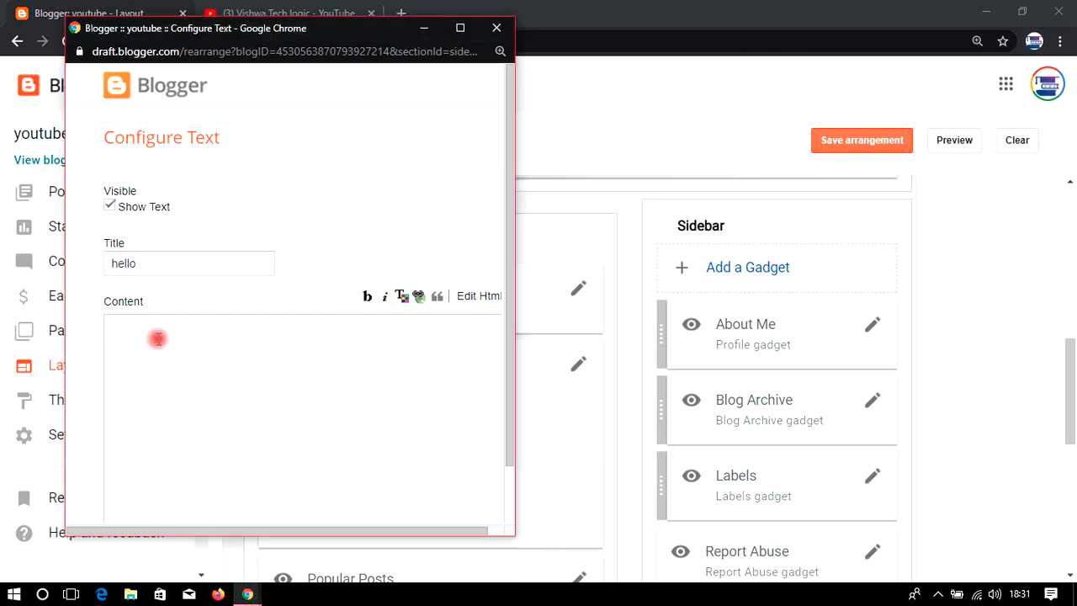
pyautogui.write('new updates are comming')
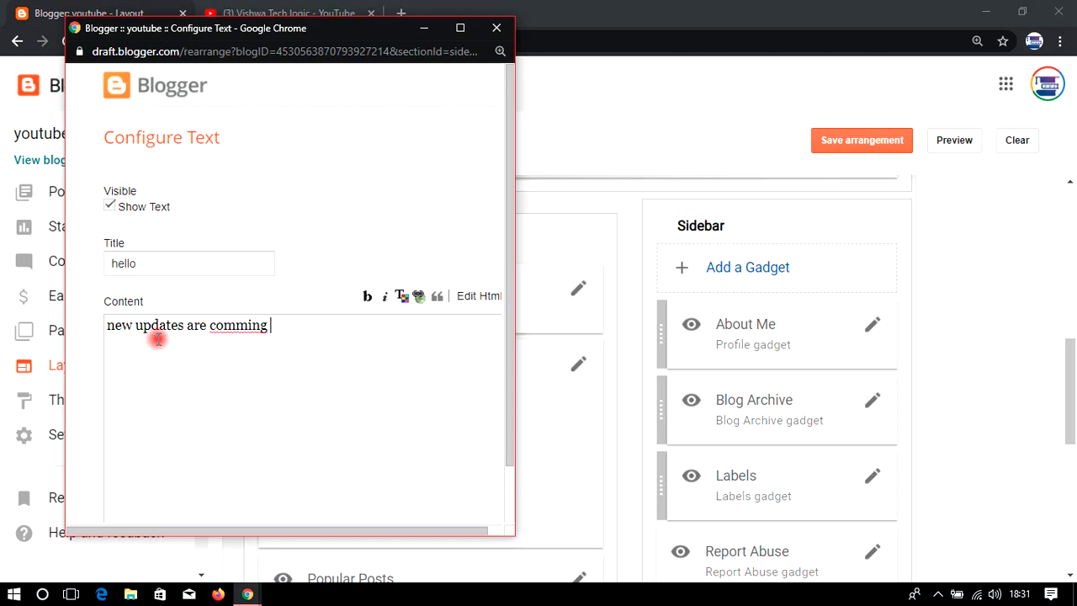
pyautogui.rightClick(250, 325)
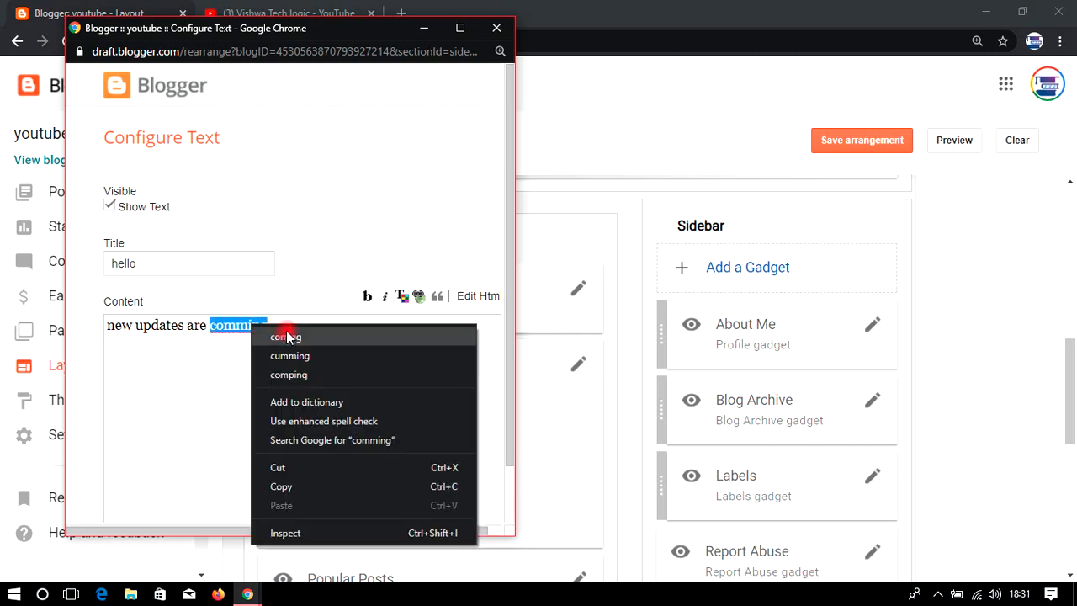
pyautogui.click(286, 336)
pyautogui.write('soon !')
pyautogui.write('n this blog')
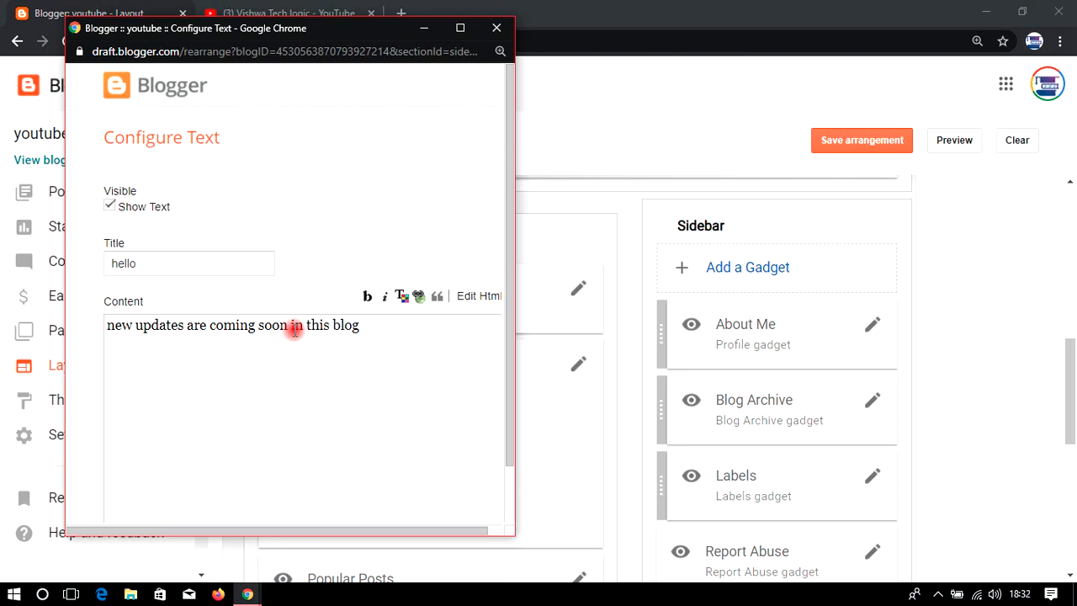
pyautogui.write(' so follows us')
# Step: Replace the gadget's title with "new"
pyautogui.scroll(-1, 197, 257)
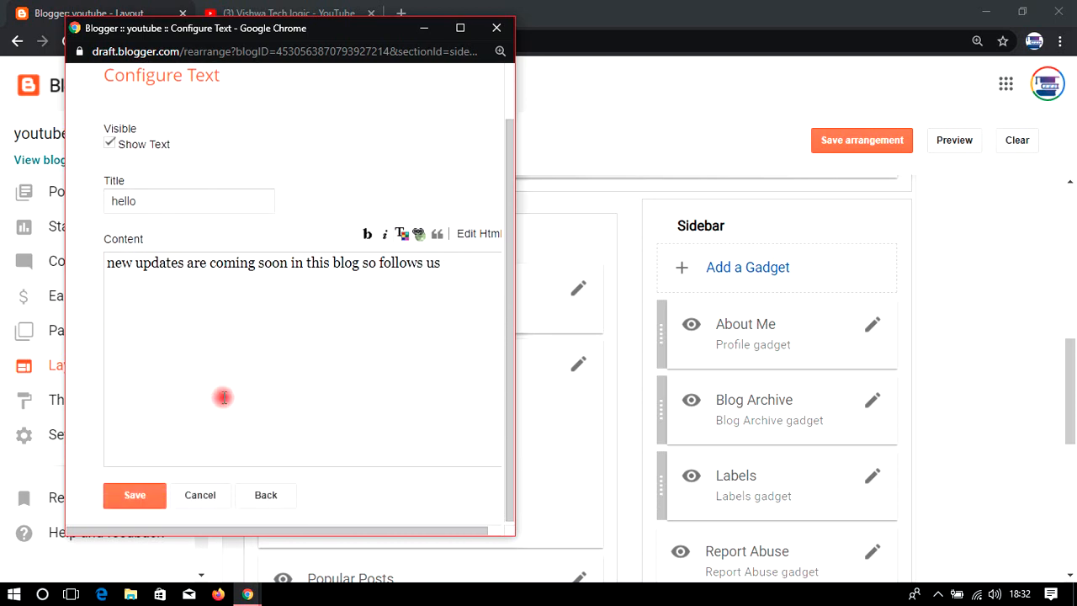
pyautogui.moveTo(173, 200); pyautogui.dragTo(78, 202)
pyautogui.write('new')
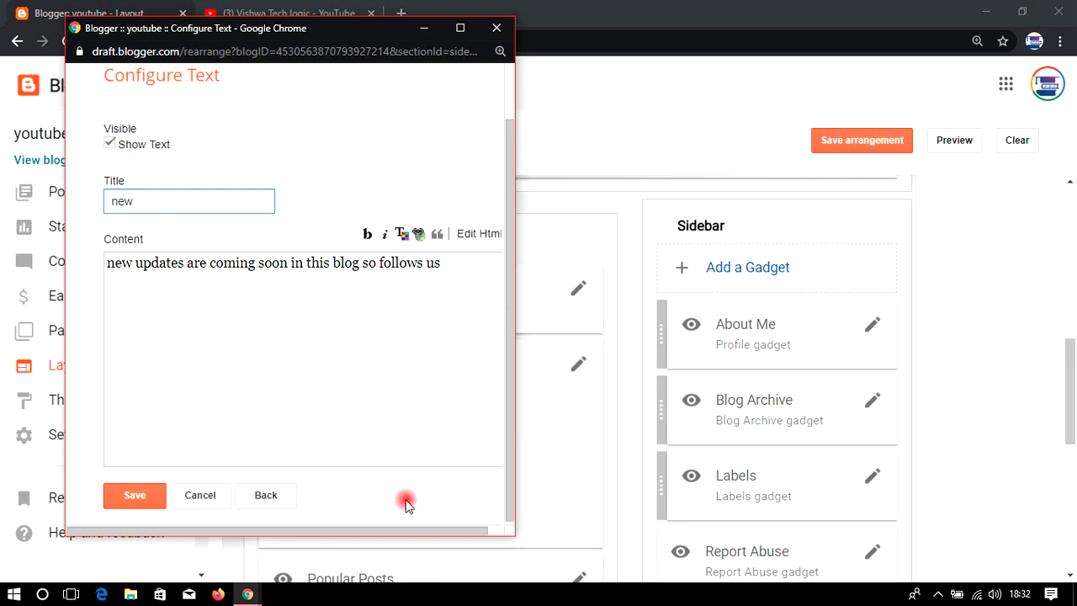
# Step: Make "follows us" bold and "updates" italic in the gadget's content
pyautogui.moveTo(400, 527); pyautogui.dragTo(449, 528)
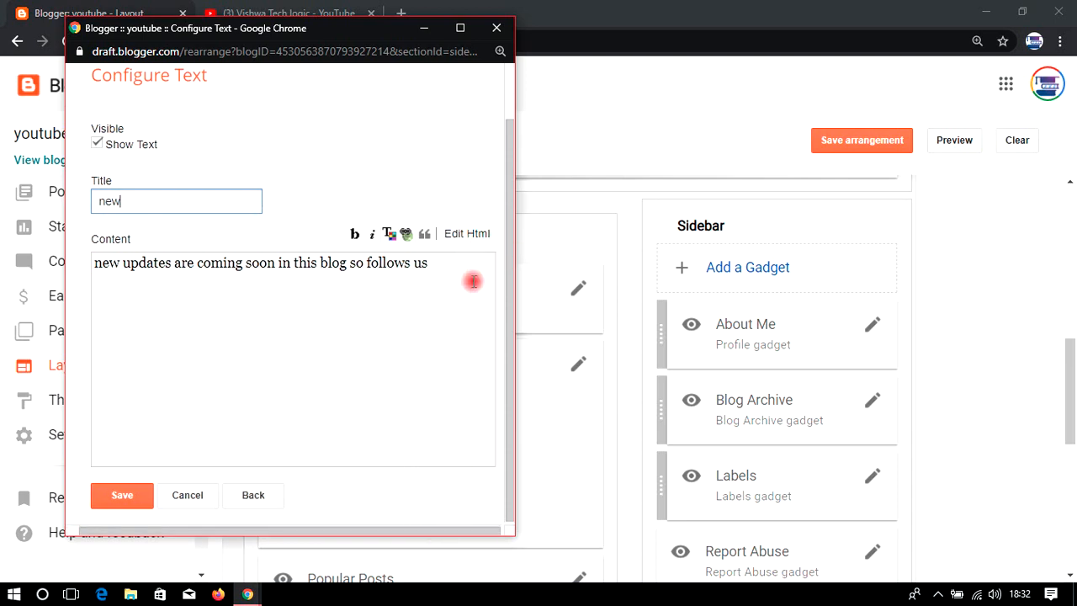
pyautogui.click(533, 585)
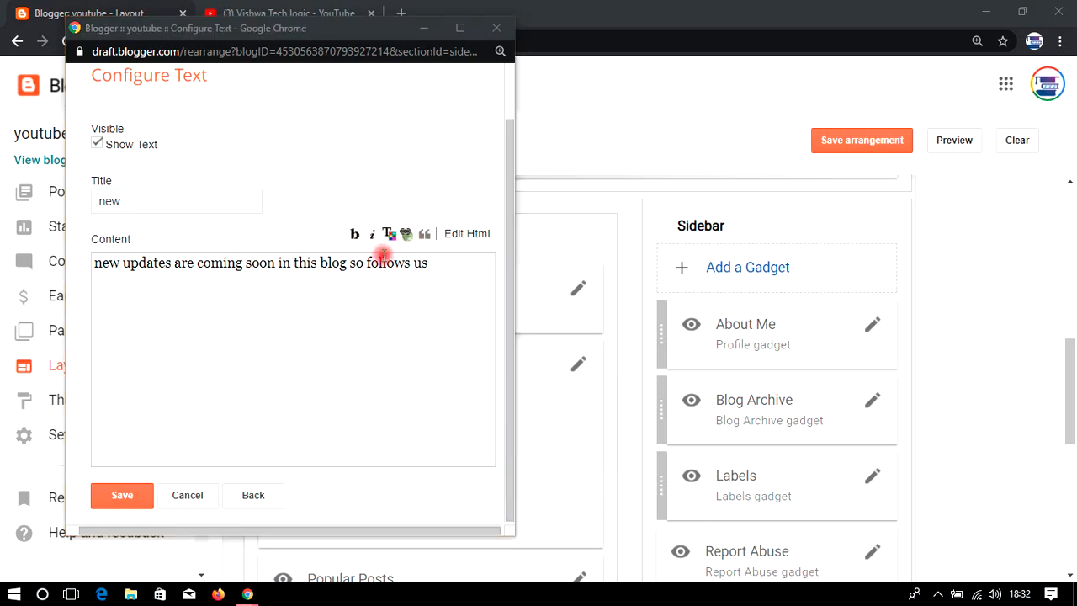
pyautogui.moveTo(434, 263); pyautogui.dragTo(370, 262)
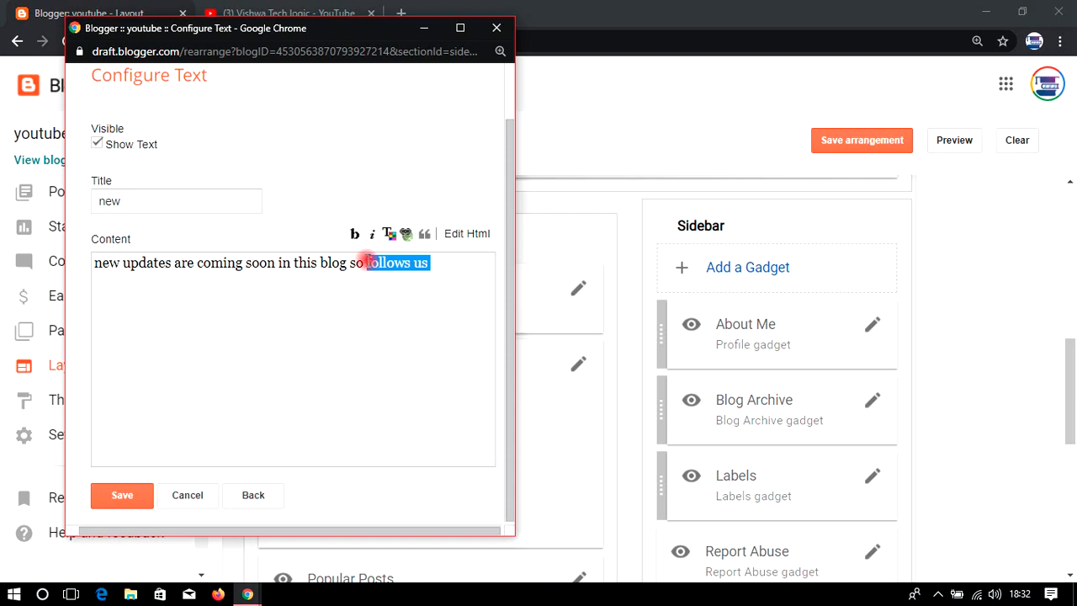
pyautogui.click(354, 235)
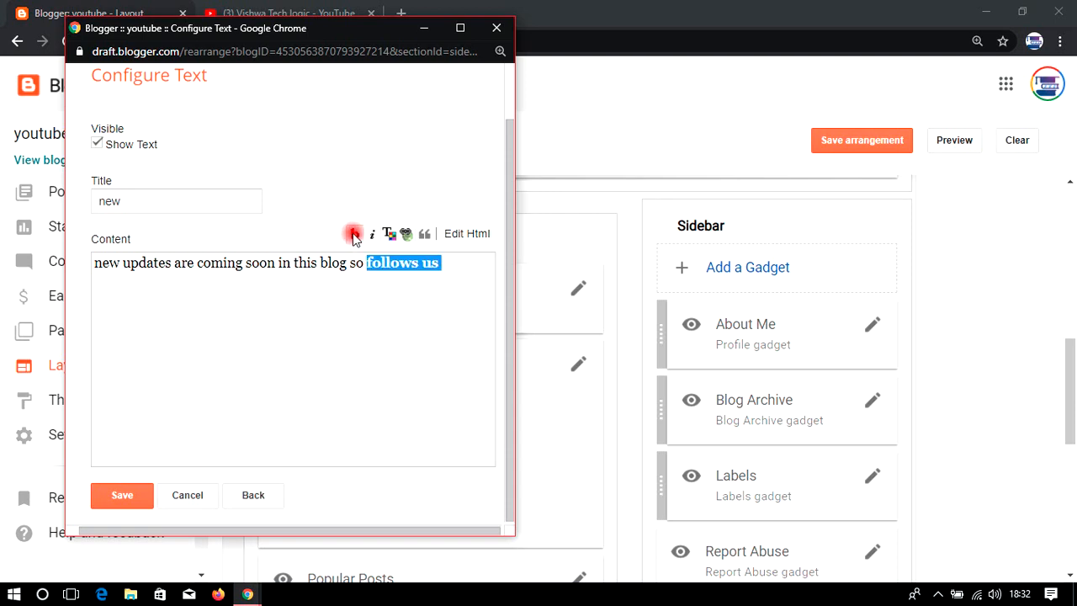
pyautogui.click(372, 235)
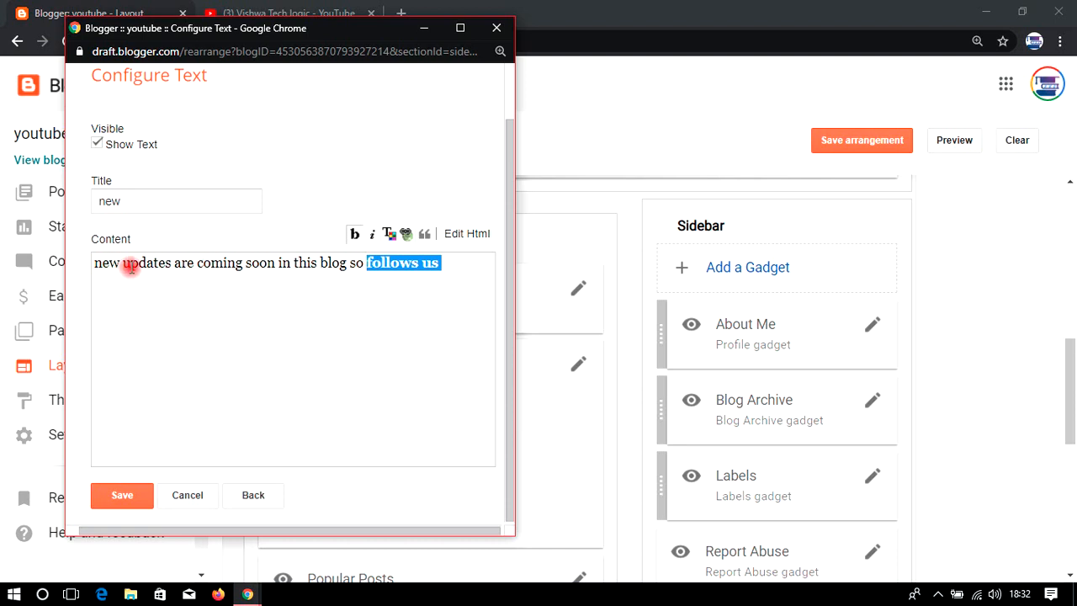
pyautogui.moveTo(125, 263); pyautogui.dragTo(171, 263)
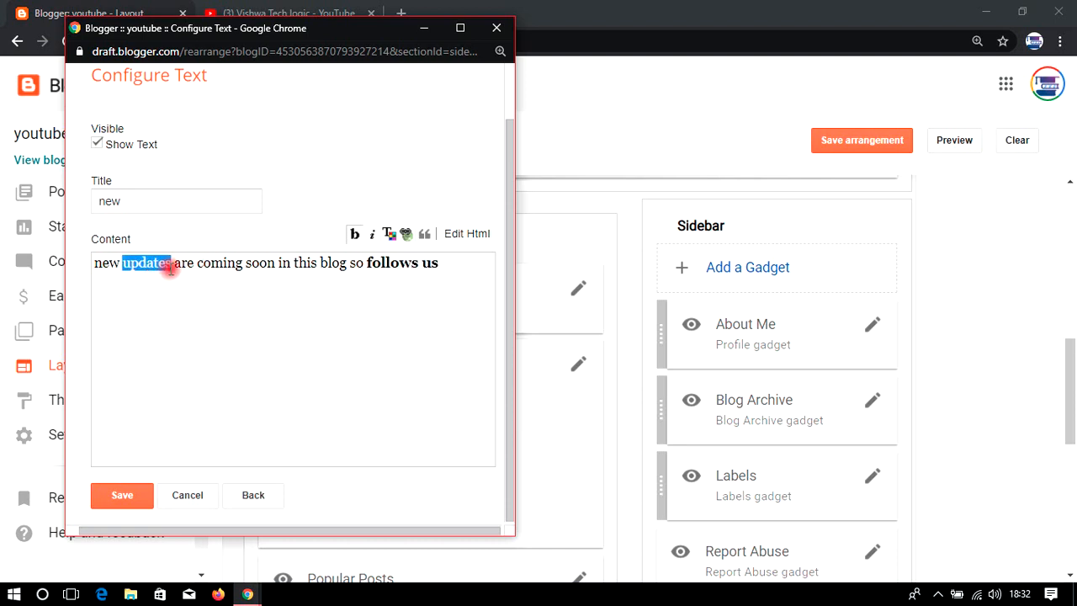
pyautogui.click(372, 235)
pyautogui.click(349, 321)
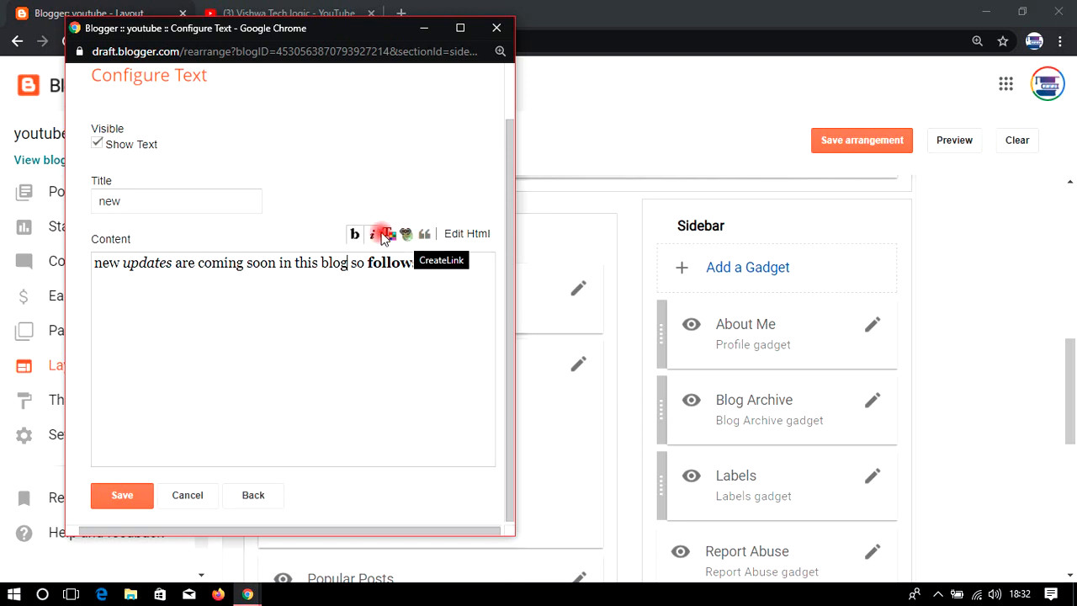
# Step: Append "click here to follow" in bold to the end of the gadget's content
pyautogui.moveTo(440, 262); pyautogui.dragTo(365, 263)
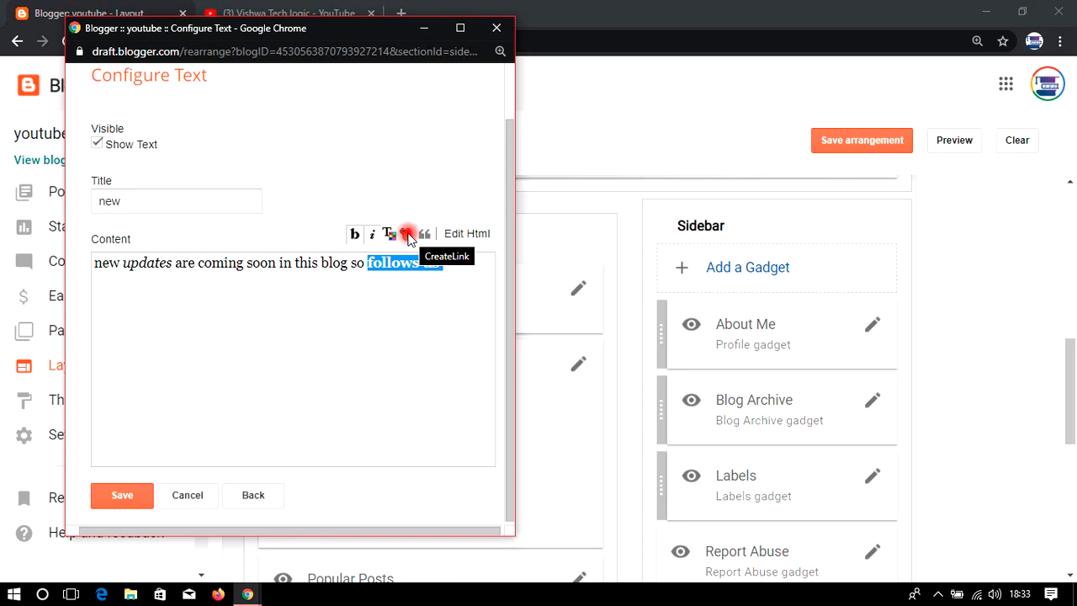
pyautogui.click(457, 270)
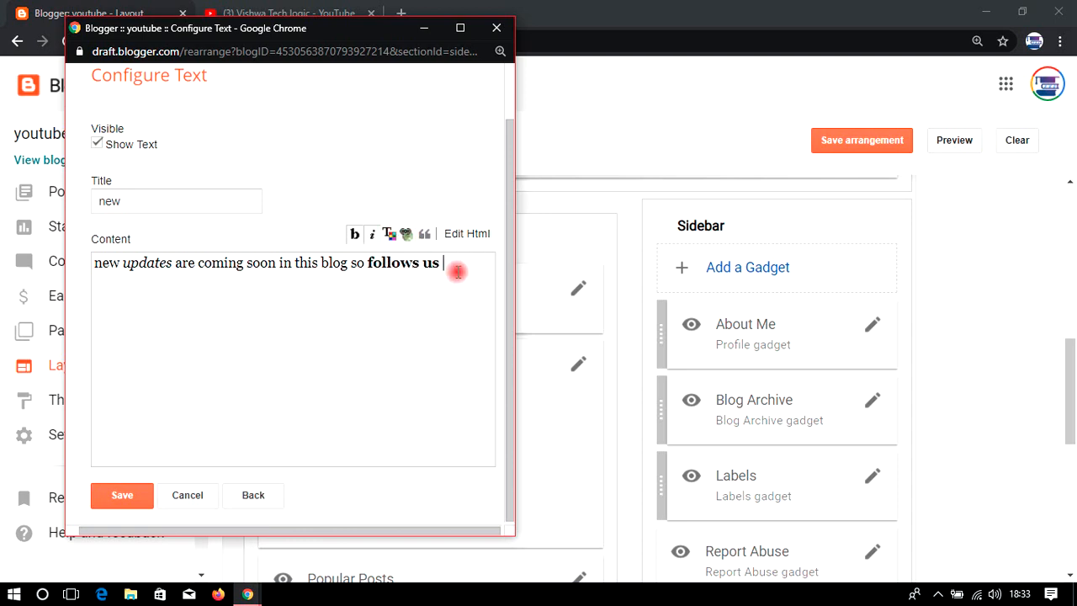
pyautogui.write('click here to')
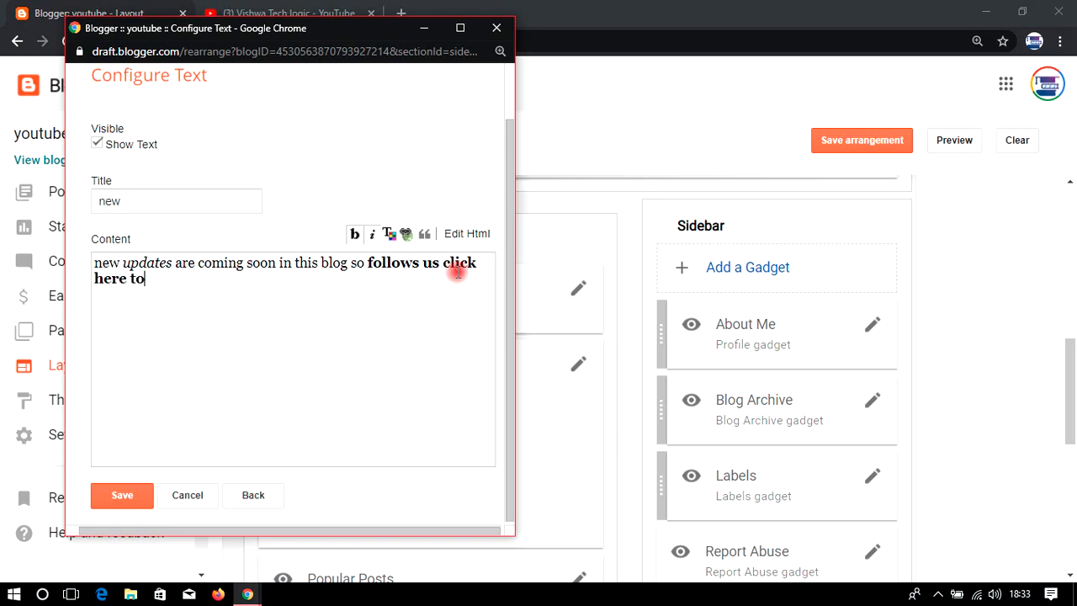
pyautogui.write(' follow')
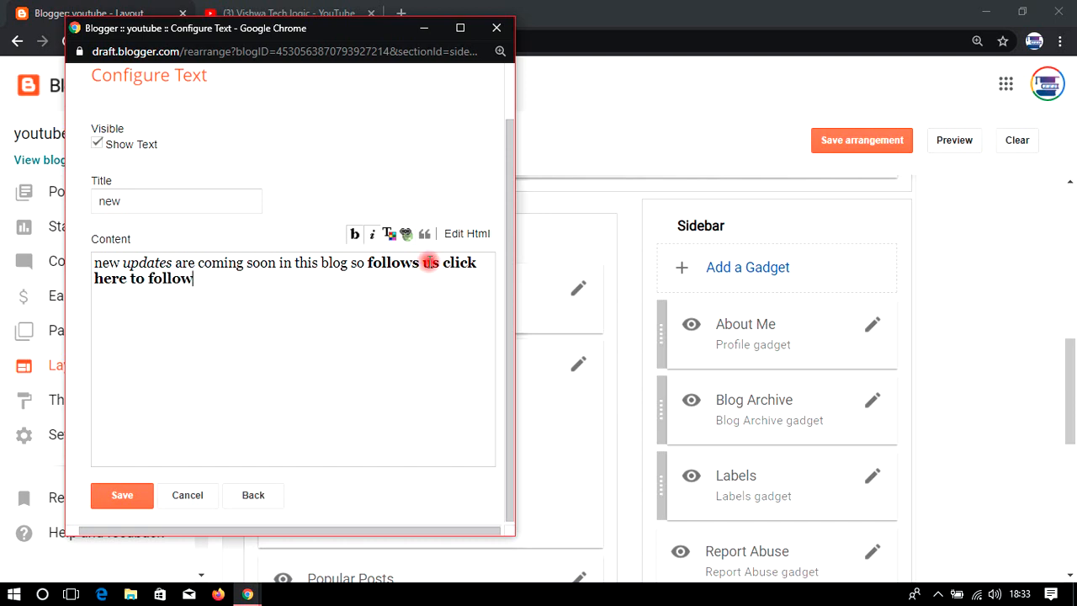
pyautogui.moveTo(238, 280); pyautogui.dragTo(37, 285)
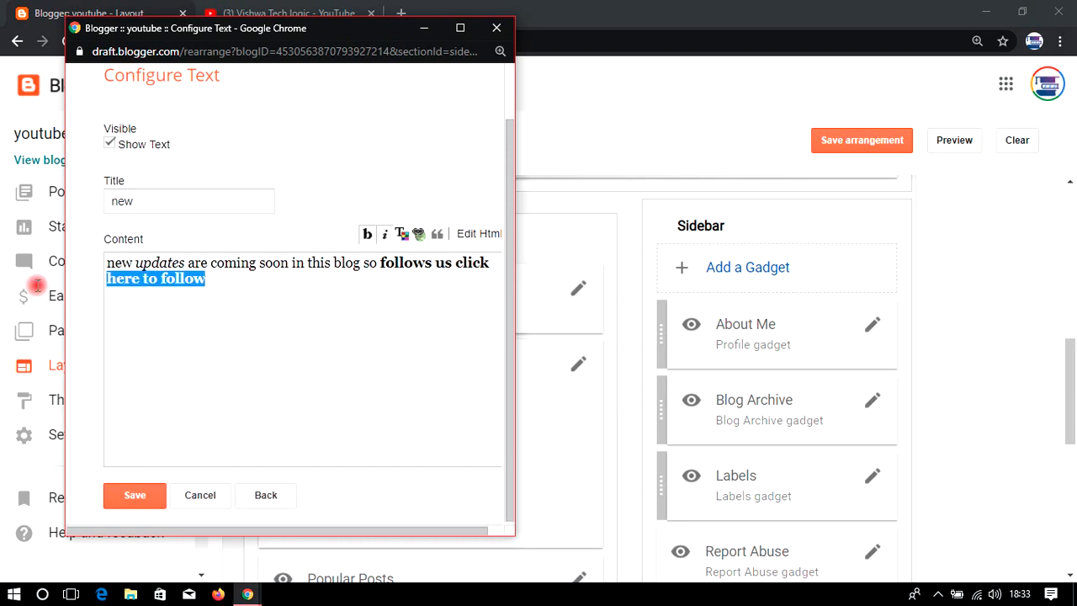
pyautogui.click(418, 235)
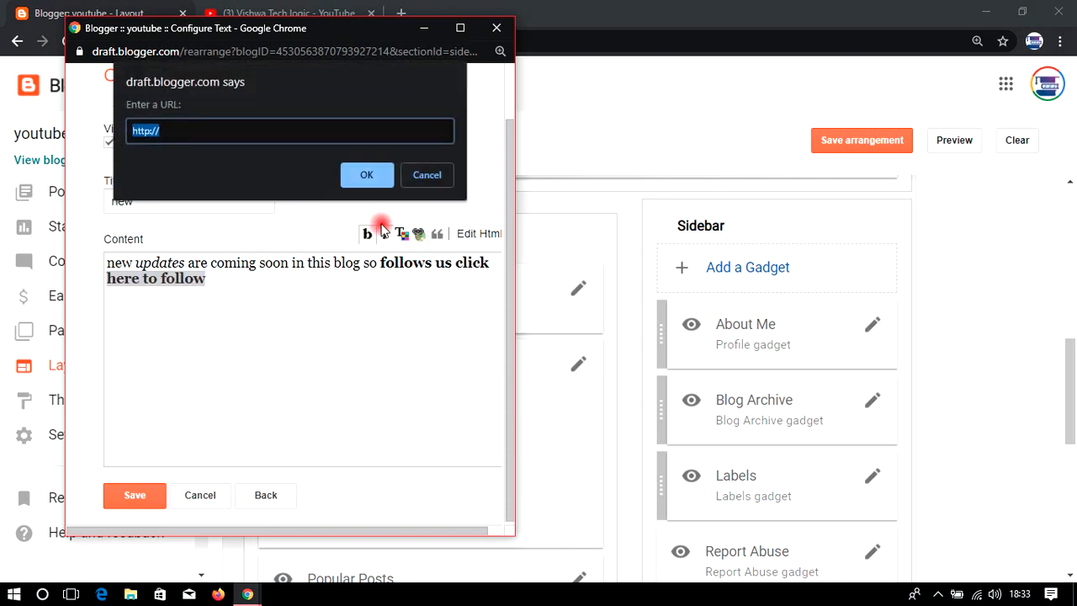
pyautogui.click(431, 180)
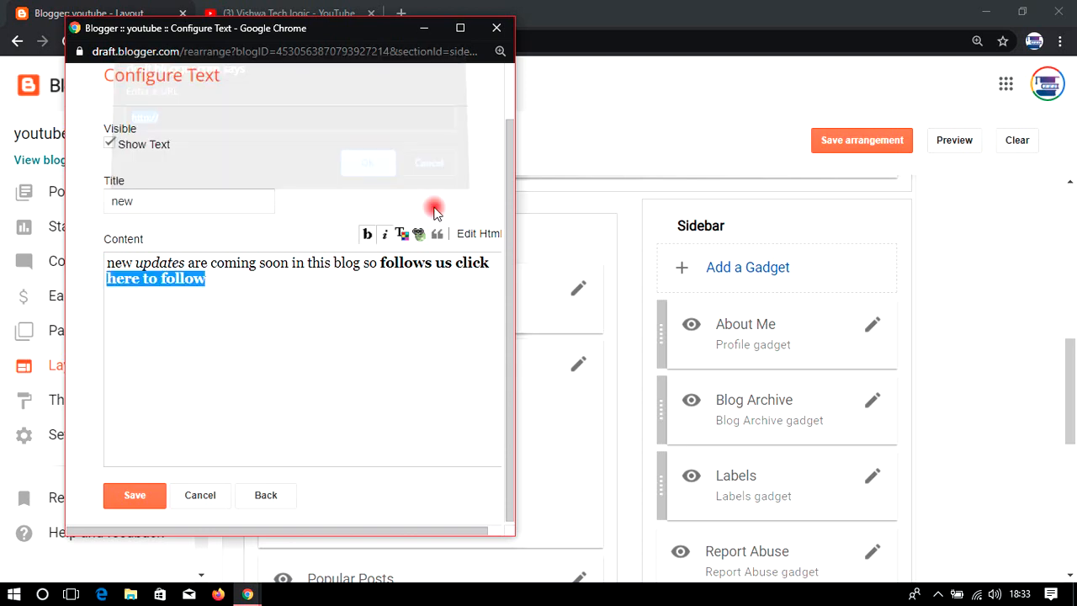
# Step: Save the Text gadget and save the blog's layout arrangement with it in the sidebar
pyautogui.click(135, 496)
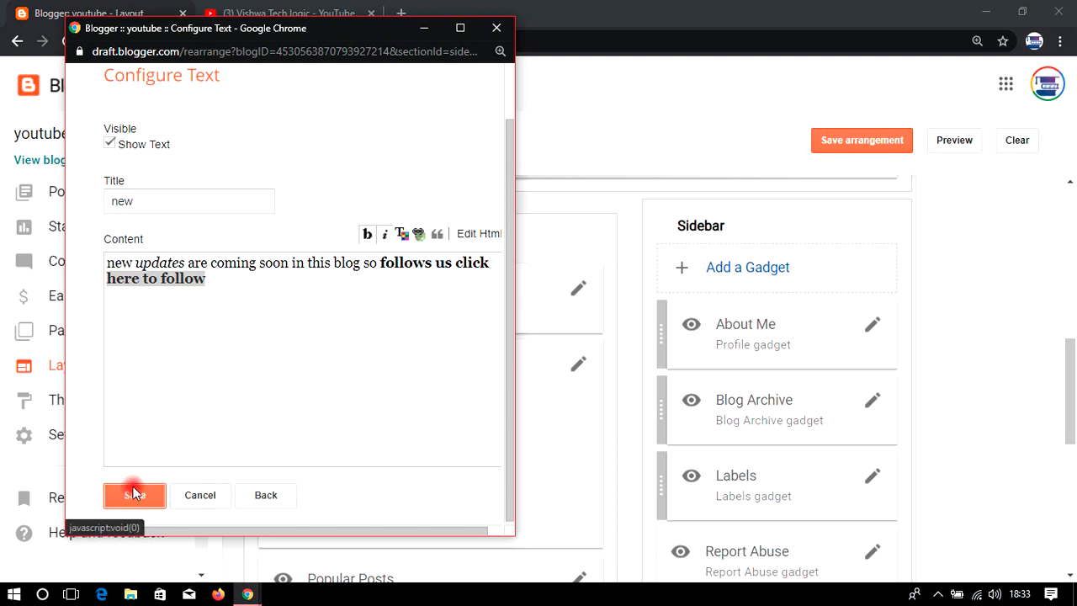
pyautogui.click(134, 496)
pyautogui.click(78, 369)
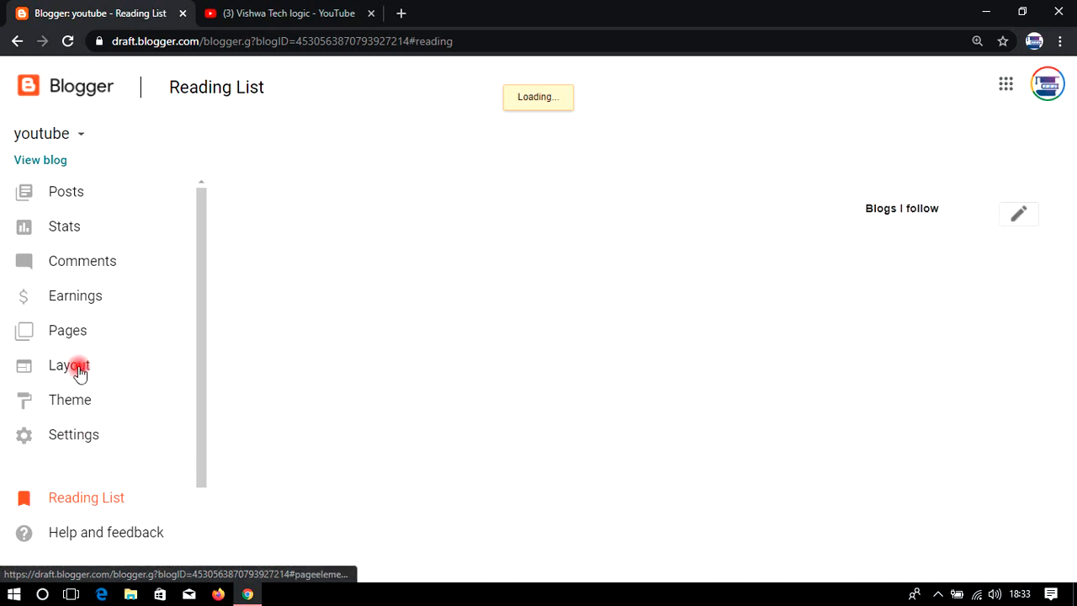
pyautogui.scroll(-3, 628, 416)
pyautogui.scroll(-4, 628, 416)
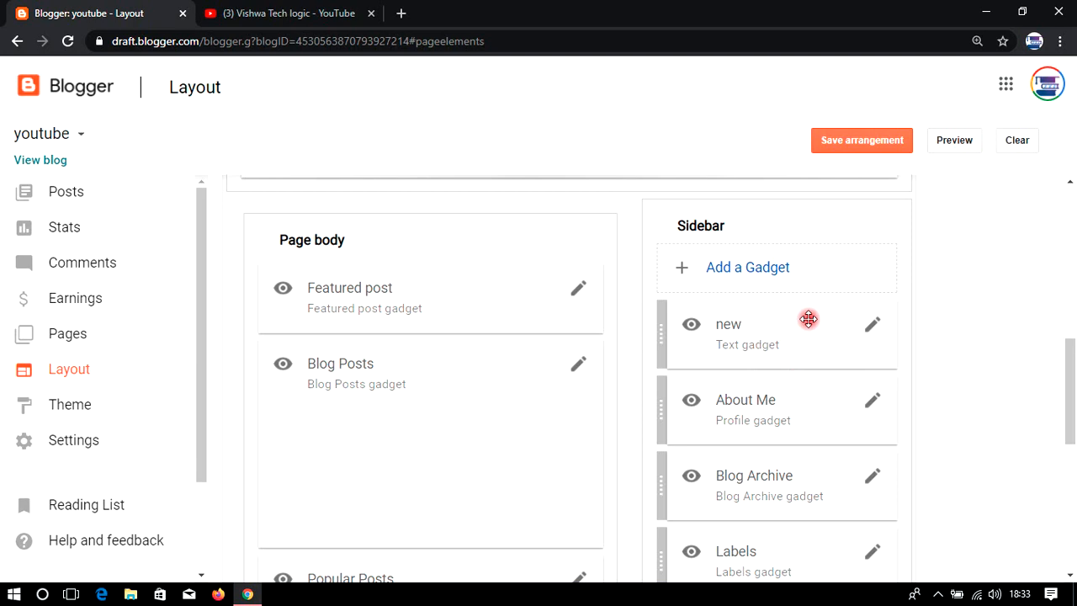
pyautogui.click(859, 138)
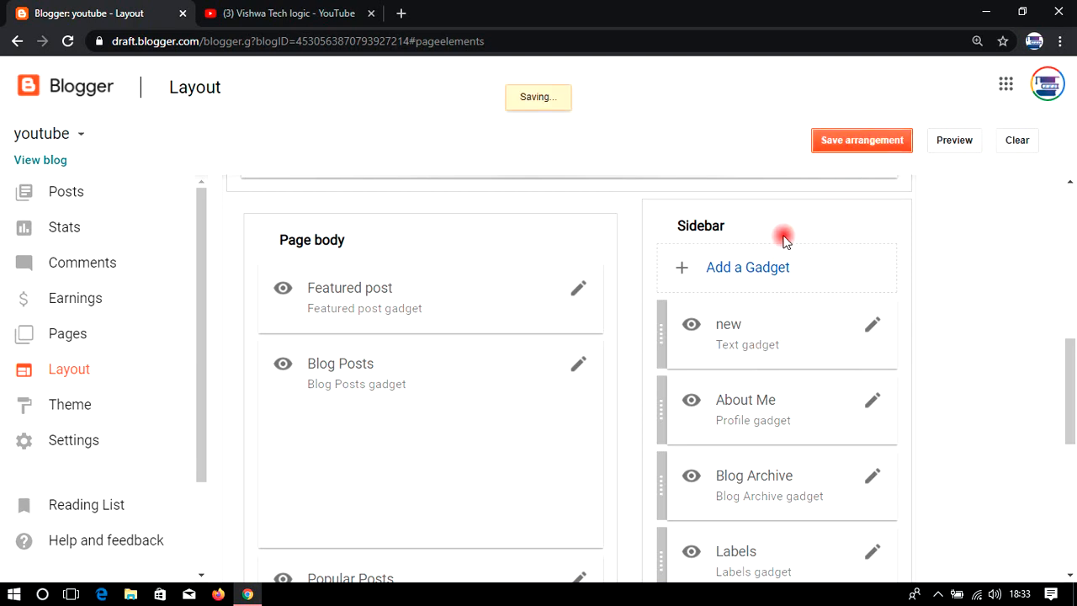
# Step: Open the live blog in a new tab and expand its sidebar
pyautogui.rightClick(52, 160)
pyautogui.click(94, 165)
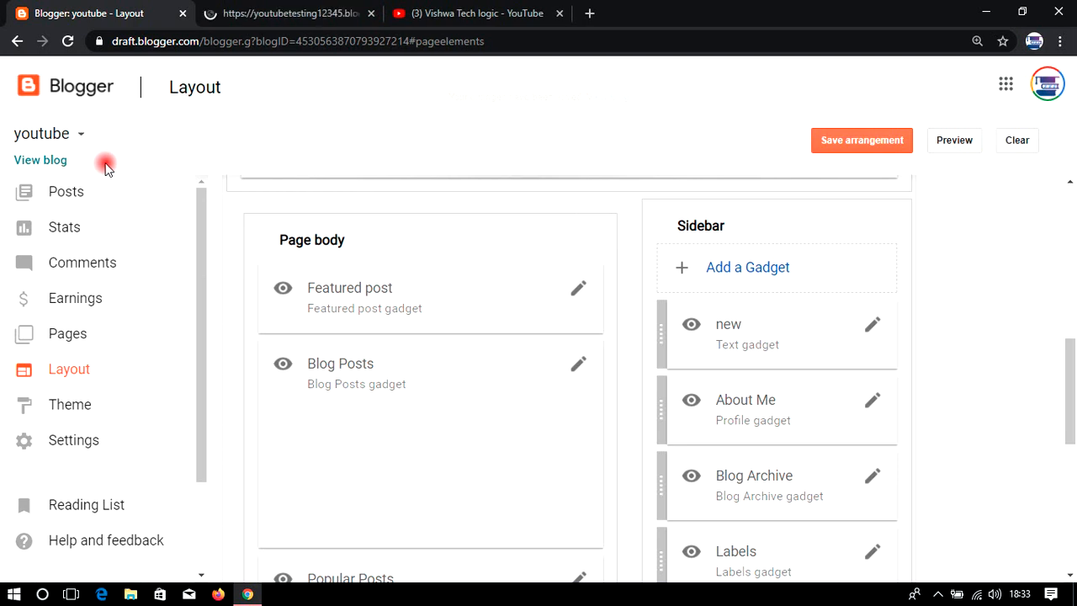
pyautogui.click(245, 13)
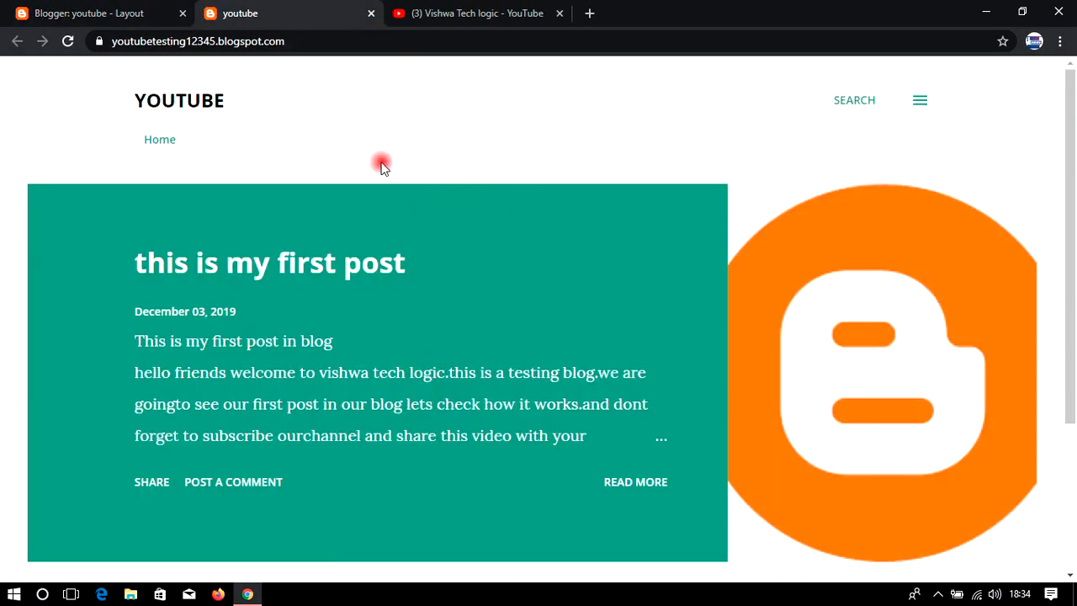
pyautogui.click(101, 11)
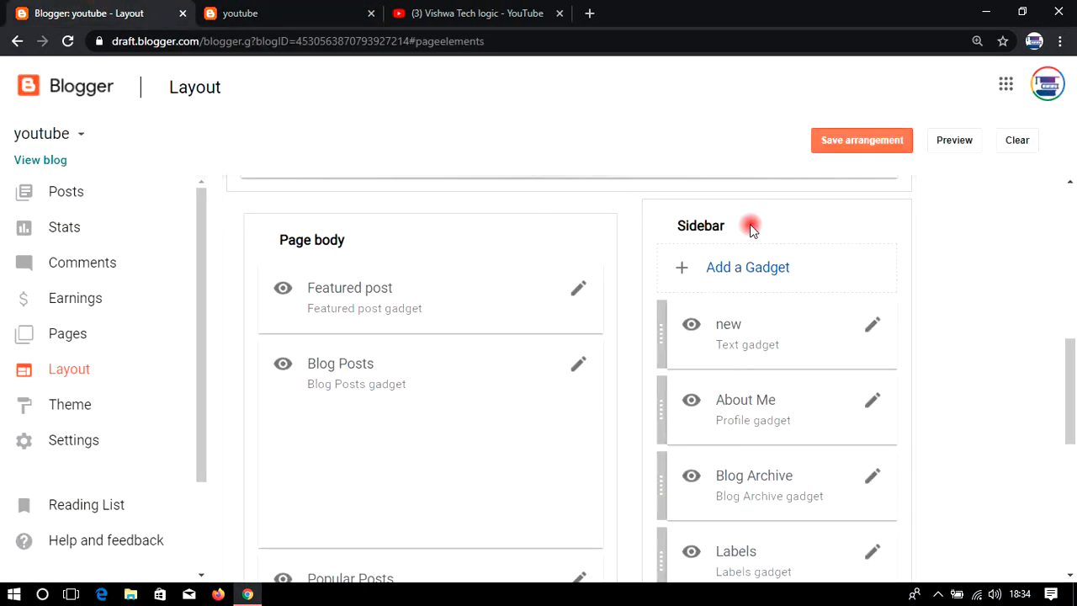
pyautogui.click(284, 8)
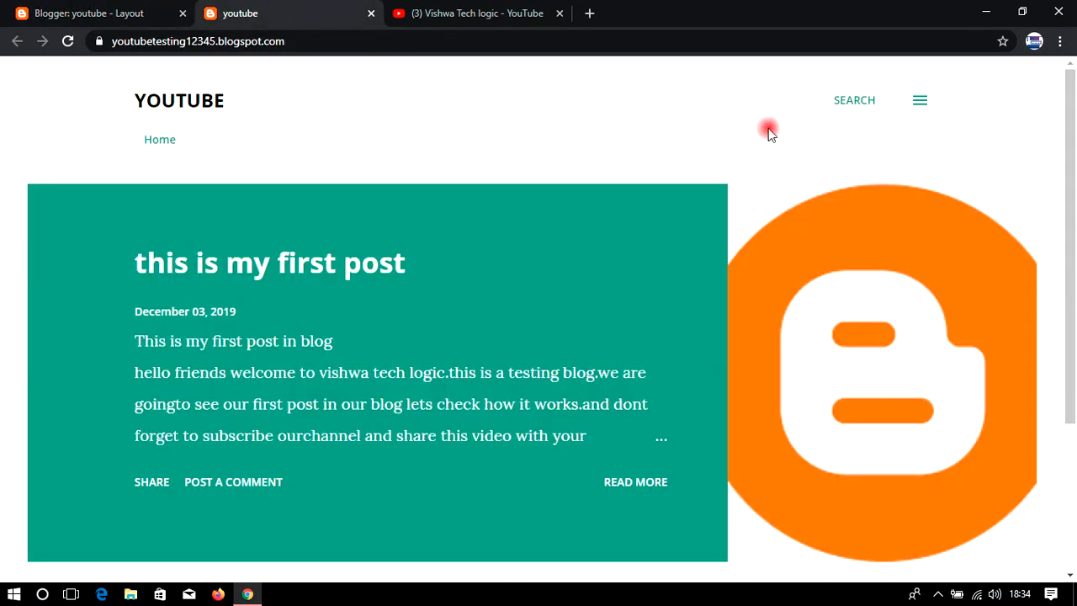
pyautogui.click(919, 101)
# Step: Examine the "new" text gadget's message and its bold and italic formatting in the live blog's sidebar
pyautogui.moveTo(855, 142); pyautogui.dragTo(1023, 206)
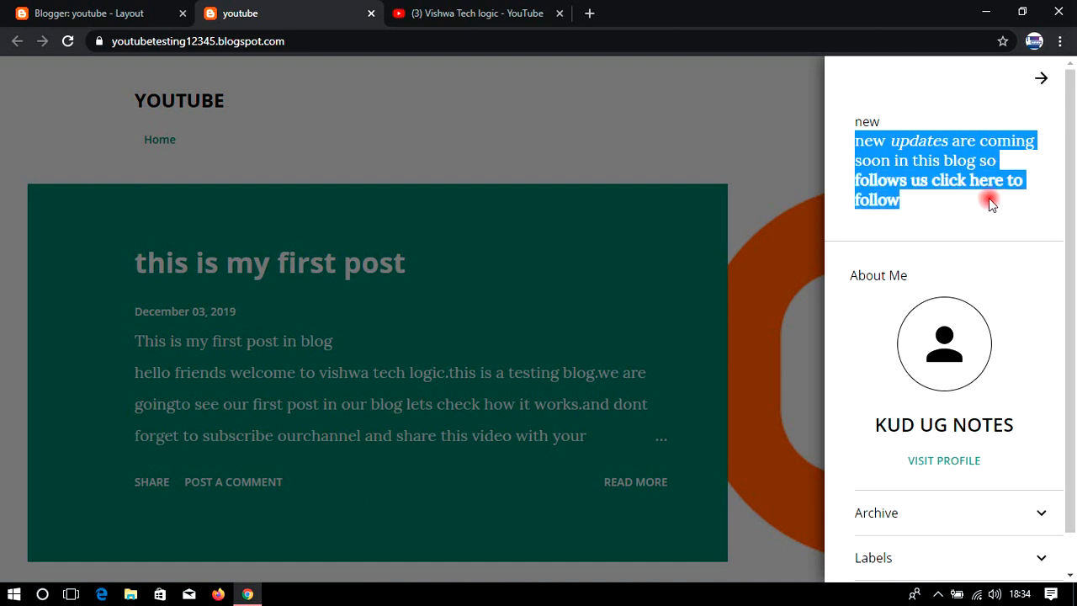
pyautogui.click(989, 203)
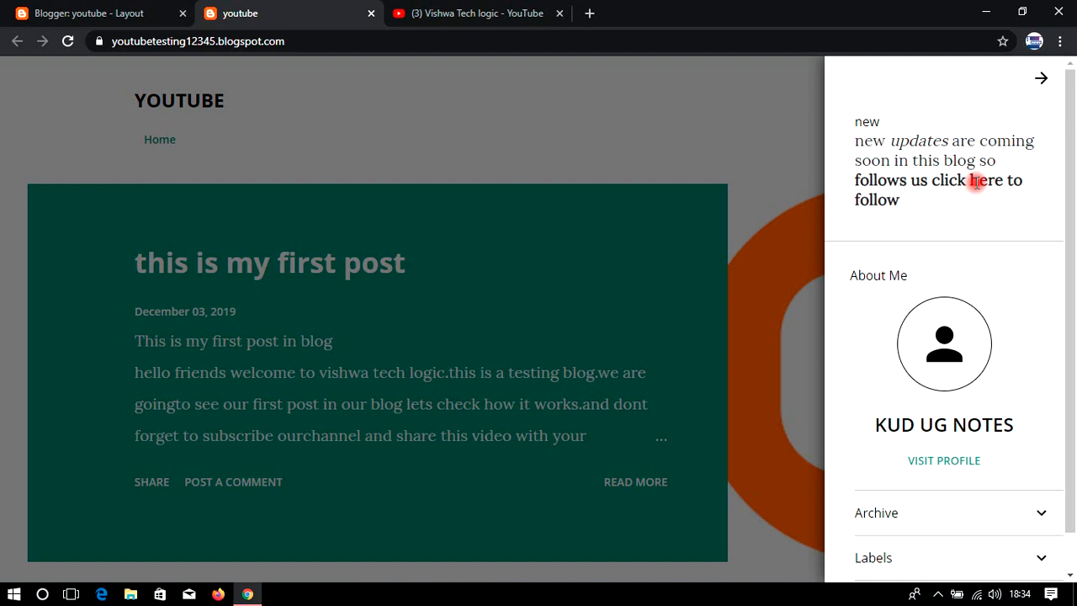
pyautogui.click(1040, 77)
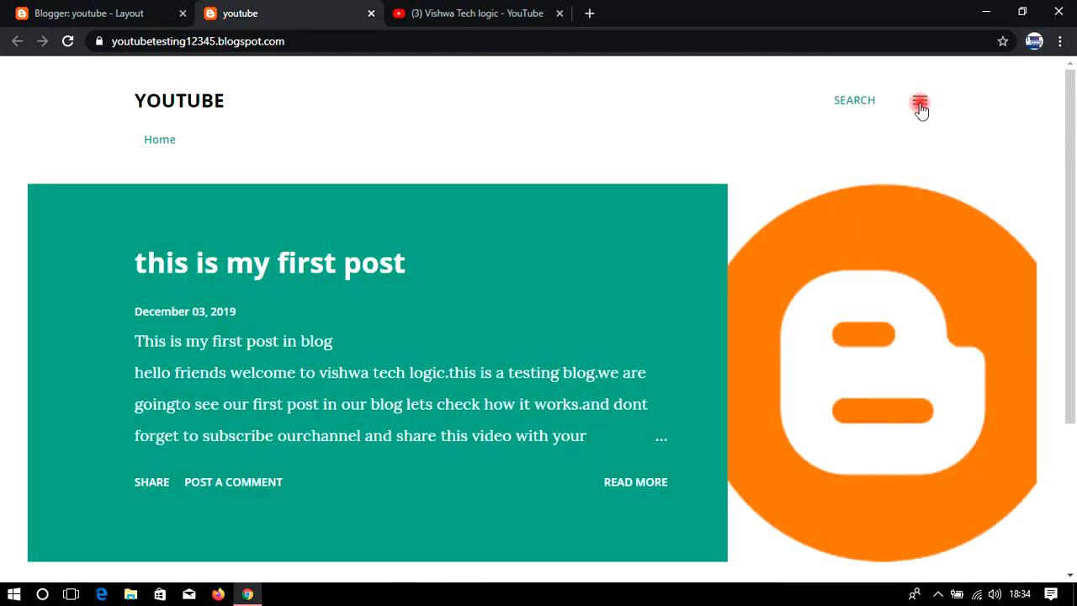
pyautogui.click(919, 105)
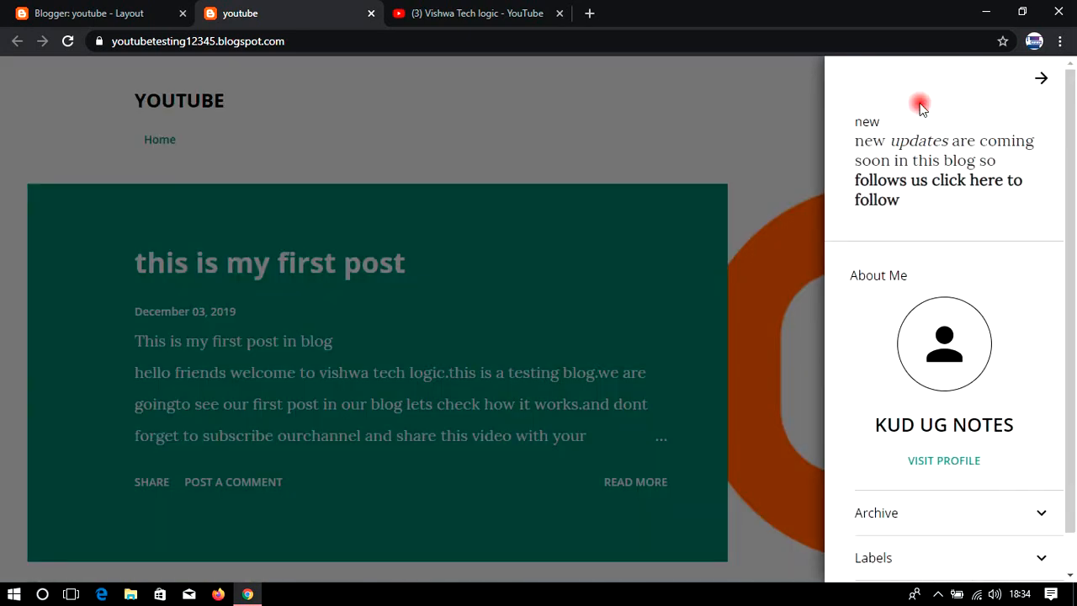
pyautogui.click(545, 584)
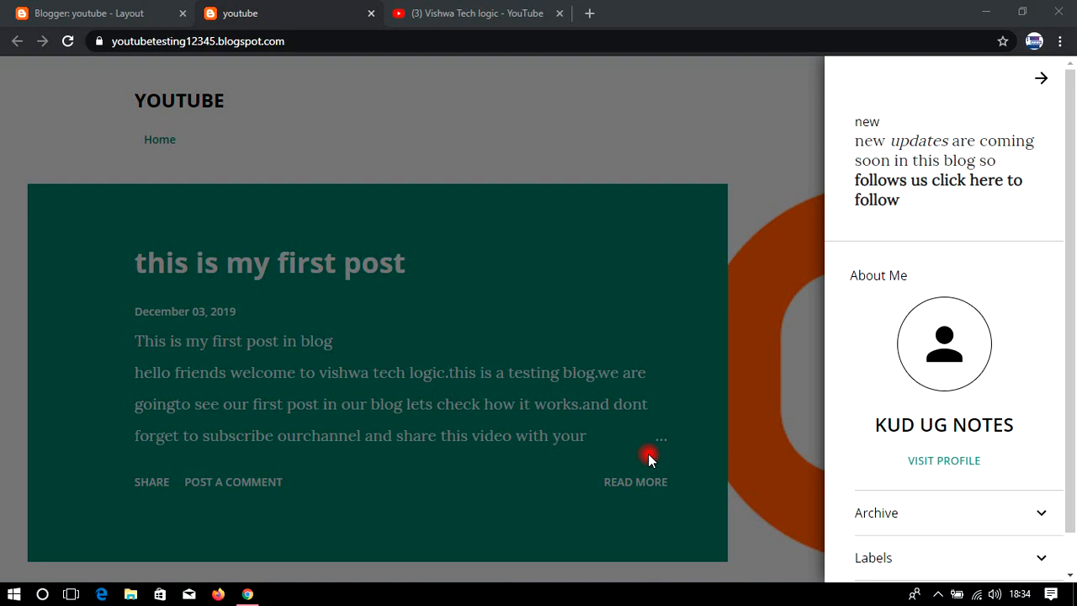
pyautogui.moveTo(987, 175); pyautogui.dragTo(1014, 179)
pyautogui.click(932, 200)
pyautogui.doubleClick(981, 181)
pyautogui.click(981, 185)
pyautogui.moveTo(854, 140); pyautogui.dragTo(940, 142)
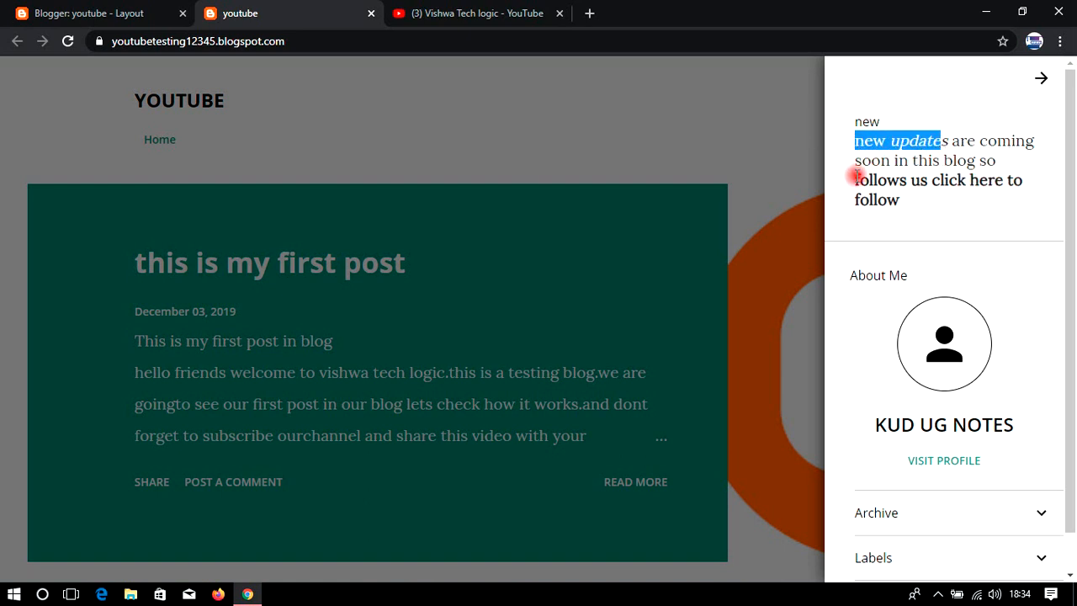
pyautogui.click(880, 174)
# Step: Edit the "new" Text gadget in the layout and add the lines "myfirstblog" and "mysecondblog" below its message
pyautogui.click(55, 6)
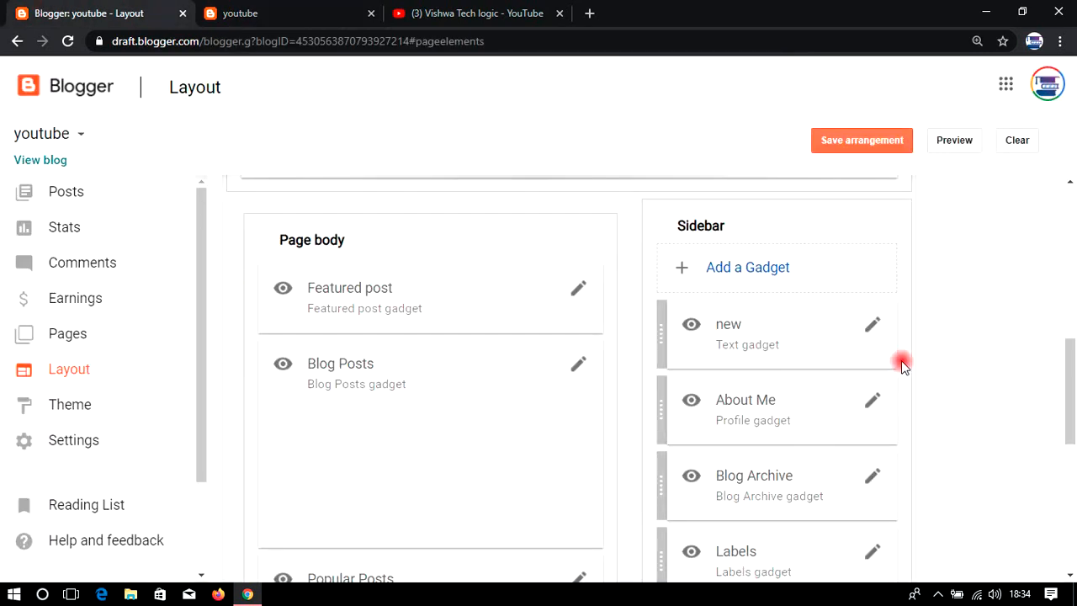
pyautogui.click(873, 337)
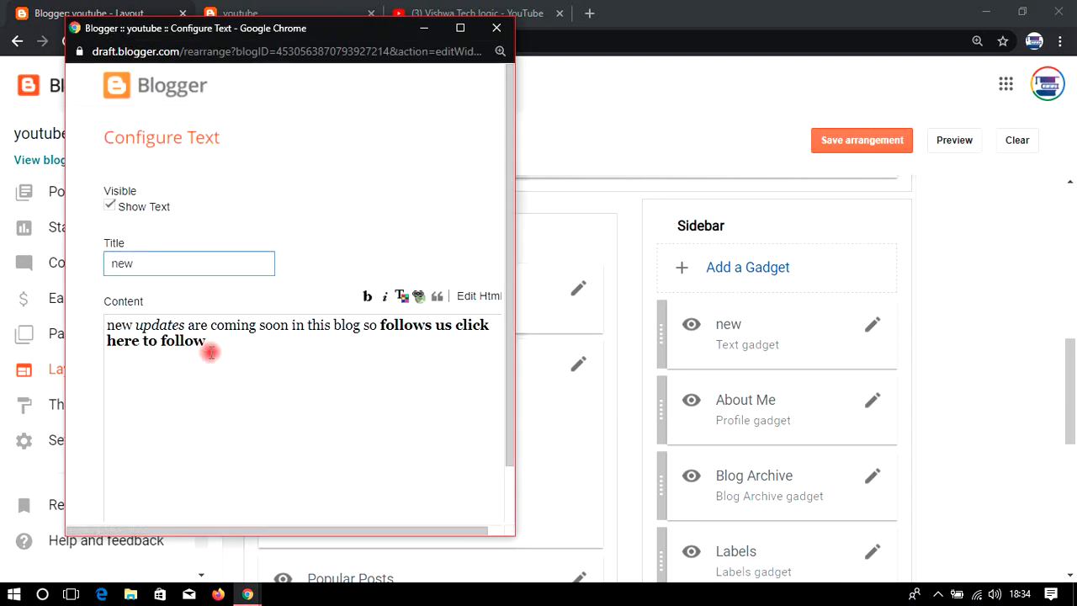
pyautogui.click(123, 369)
pyautogui.click(242, 355)
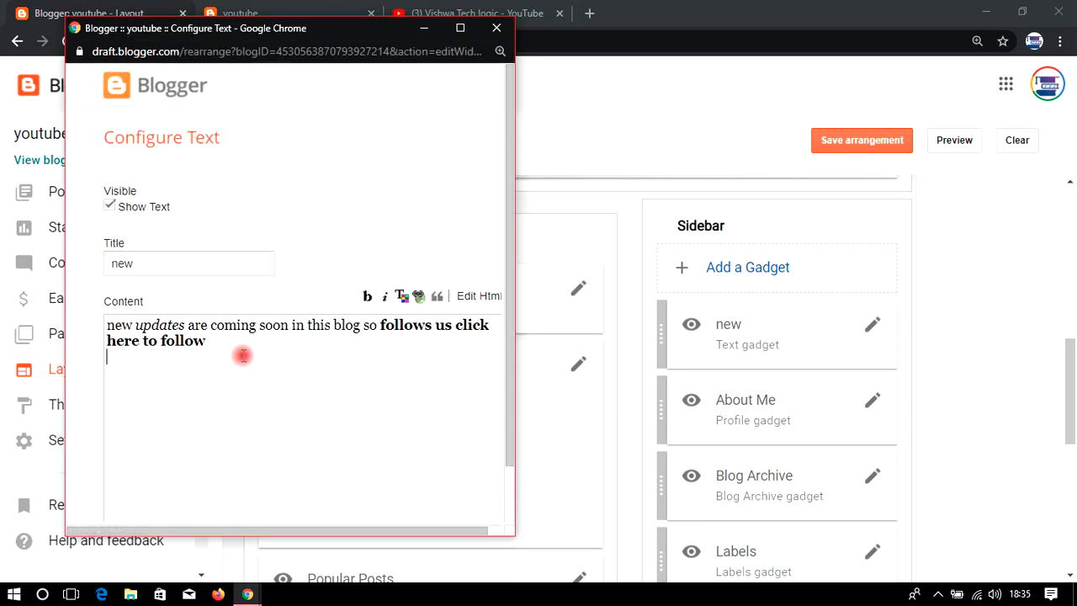
pyautogui.press('Return')
pyautogui.write('myfirstblog')
pyautogui.press('Return')
pyautogui.write('my')
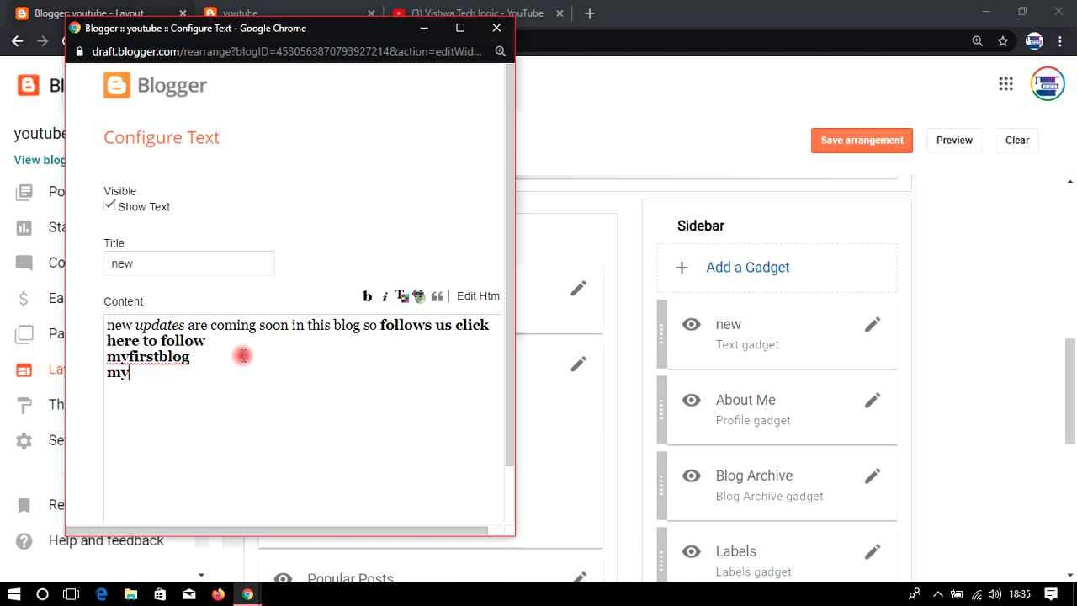
pyautogui.write('secondblog')
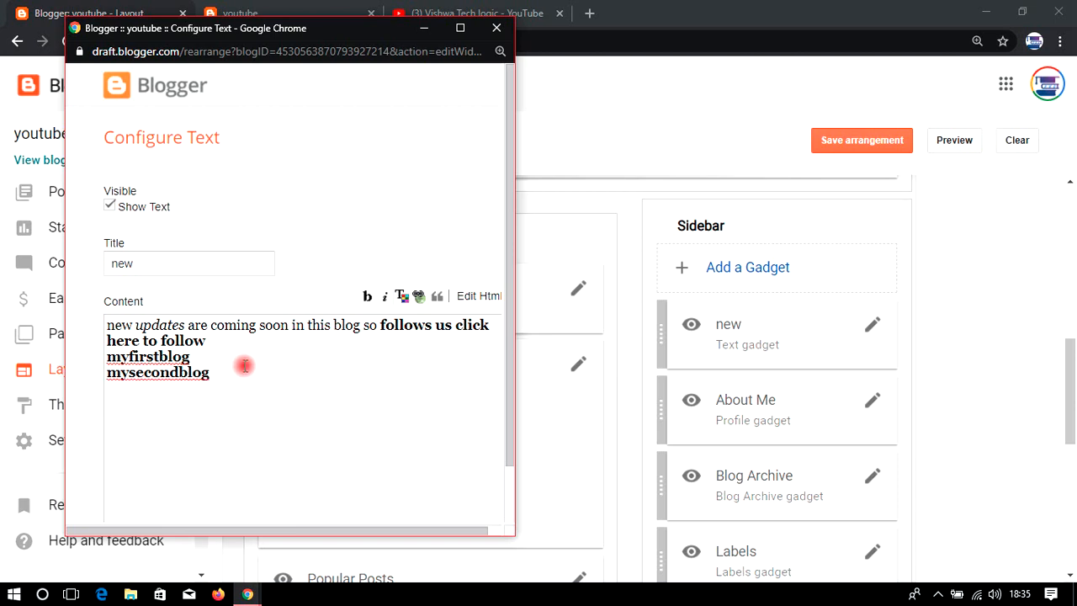
# Step: Try to add a link to "myfirstblog", cancel it, and discard the unsaved edits to the Text gadget
pyautogui.moveTo(192, 356); pyautogui.dragTo(109, 356)
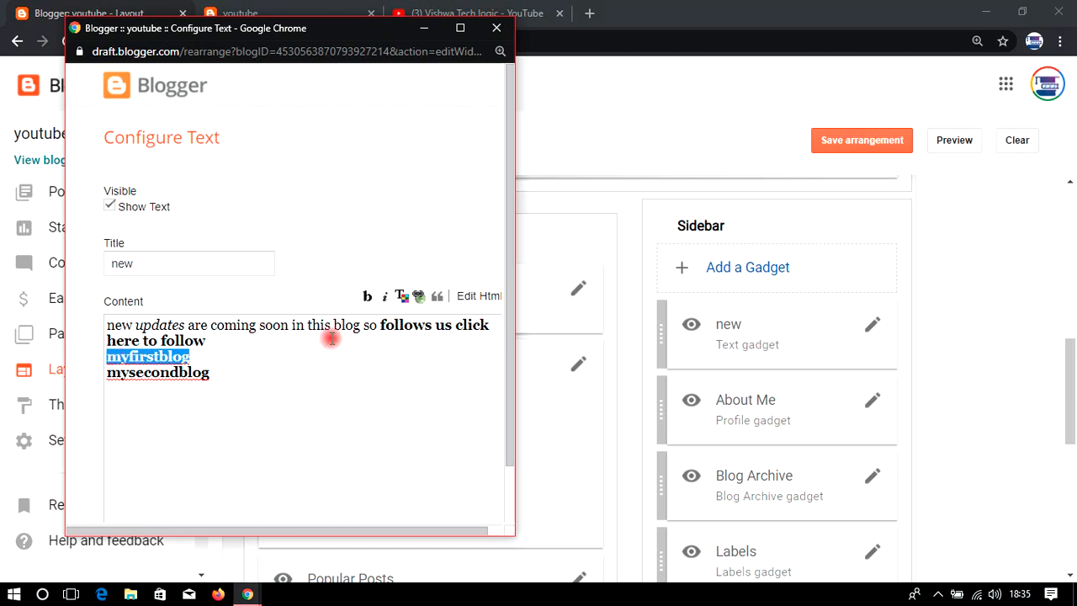
pyautogui.click(419, 297)
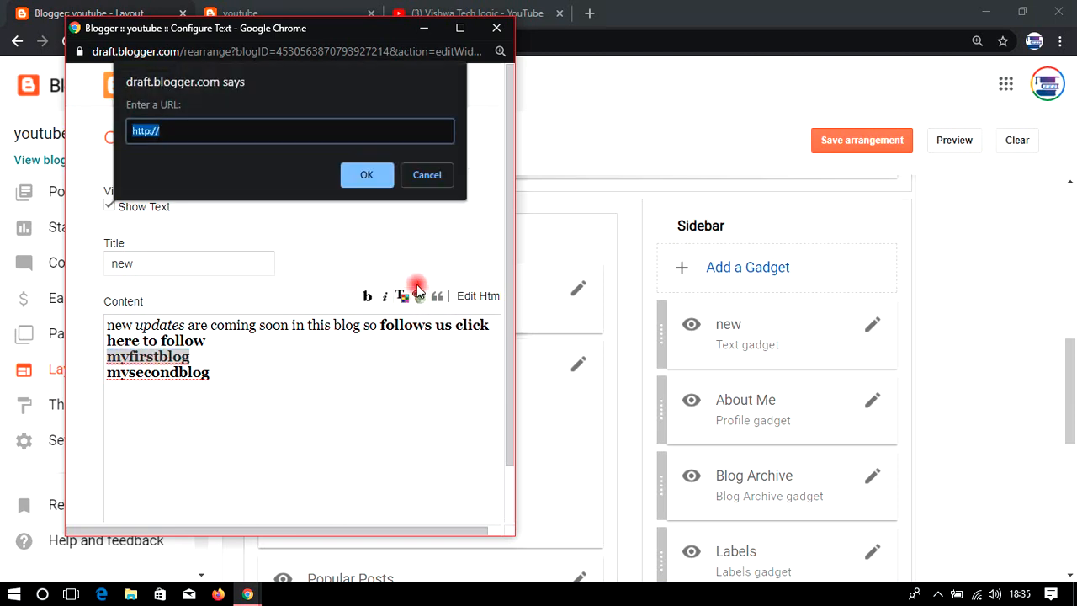
pyautogui.click(426, 174)
pyautogui.click(221, 360)
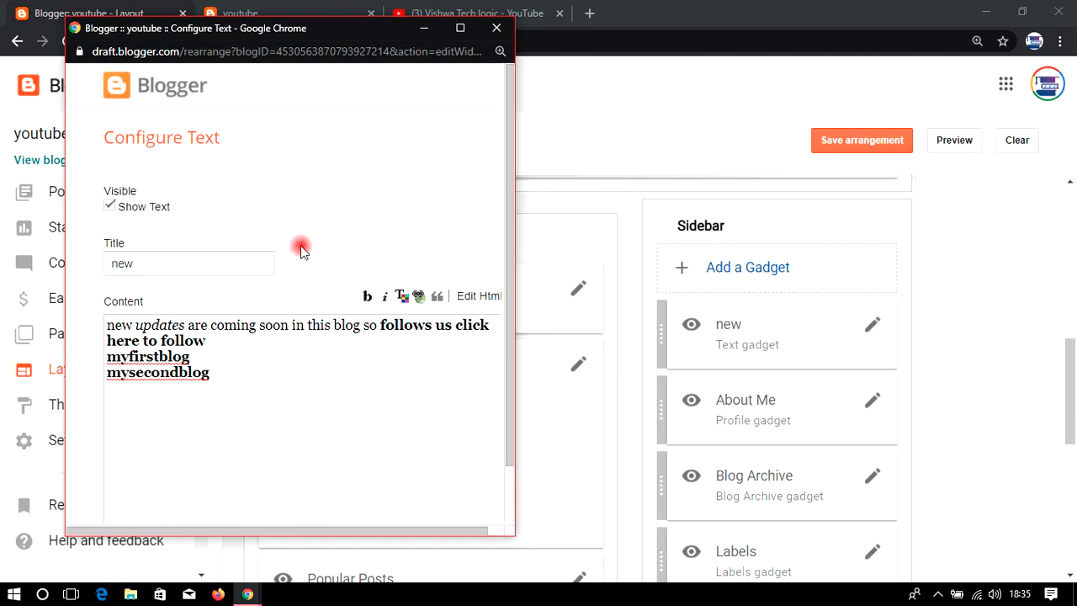
pyautogui.click(496, 28)
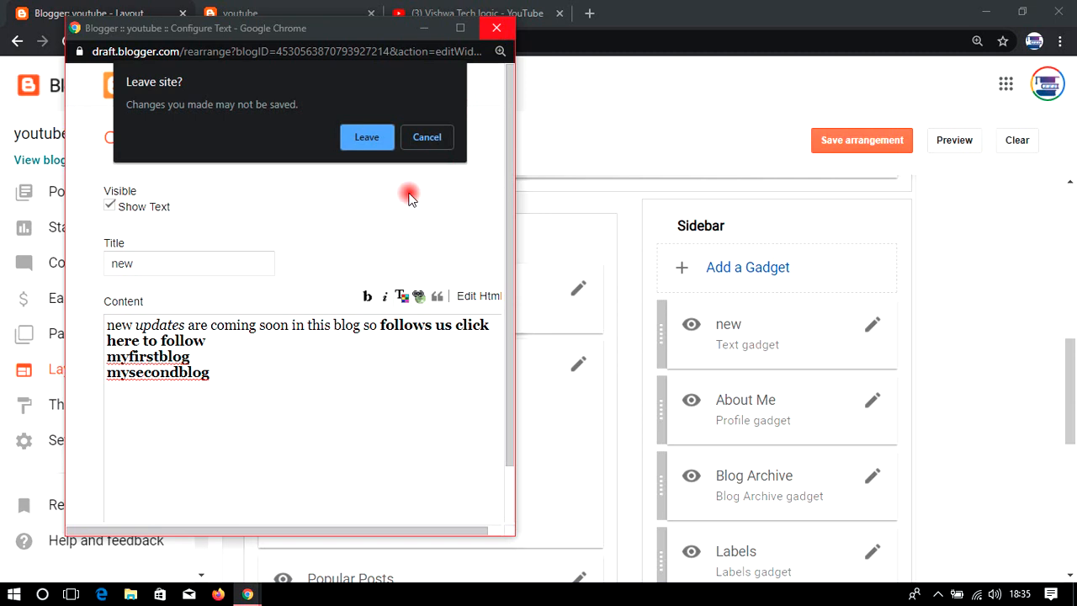
pyautogui.click(366, 137)
# Step: Switch to the Vishwa Tech logic channel on YouTube and look through its created playlists
pyautogui.click(488, 12)
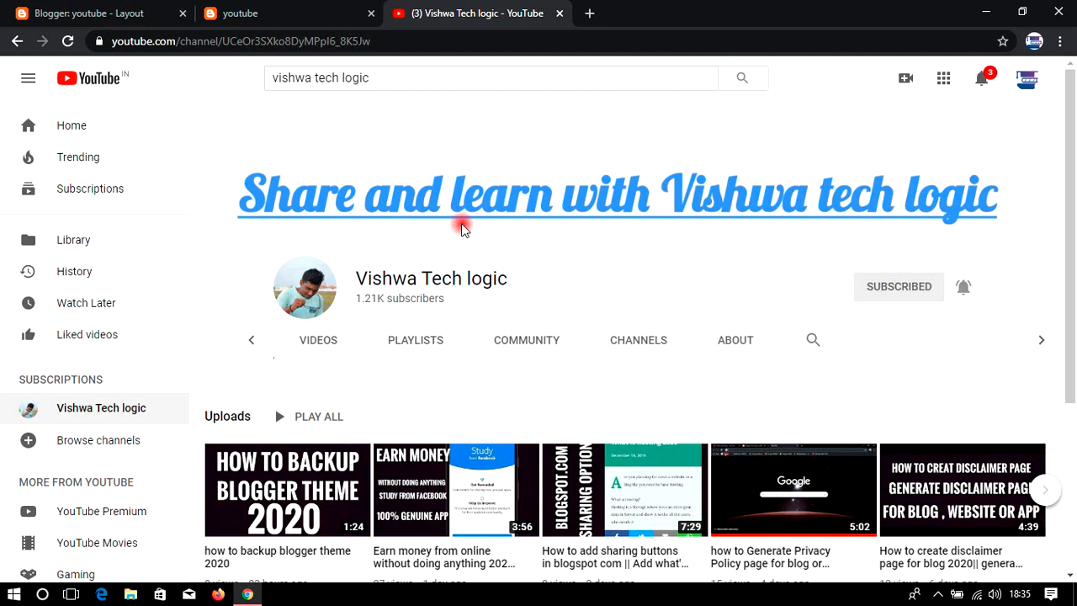
pyautogui.scroll(-3, 404, 243)
pyautogui.scroll(3, 336, 269)
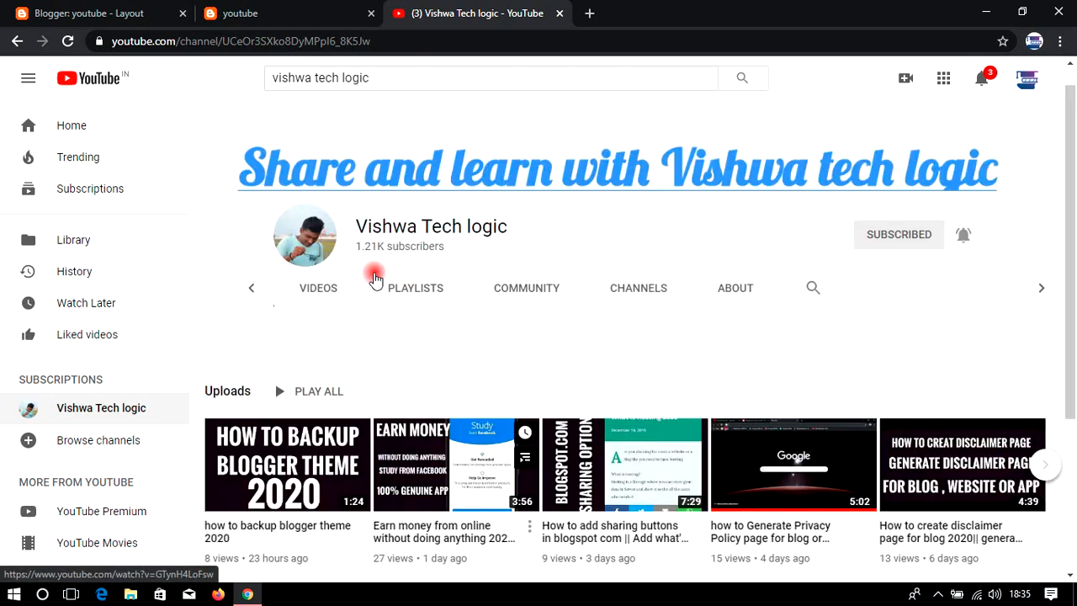
pyautogui.click(427, 340)
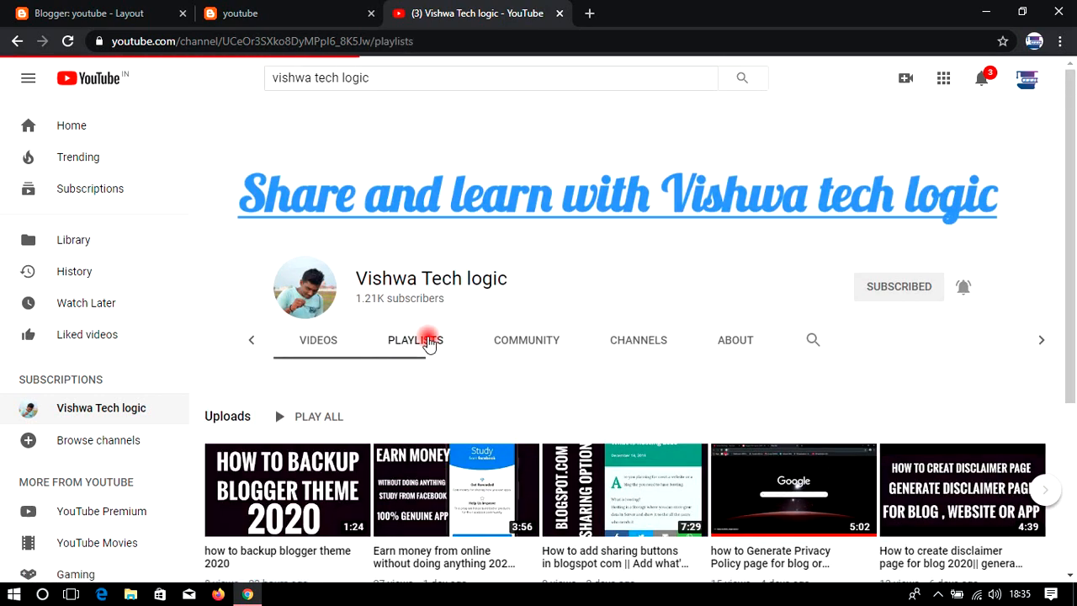
pyautogui.scroll(-3, 428, 345)
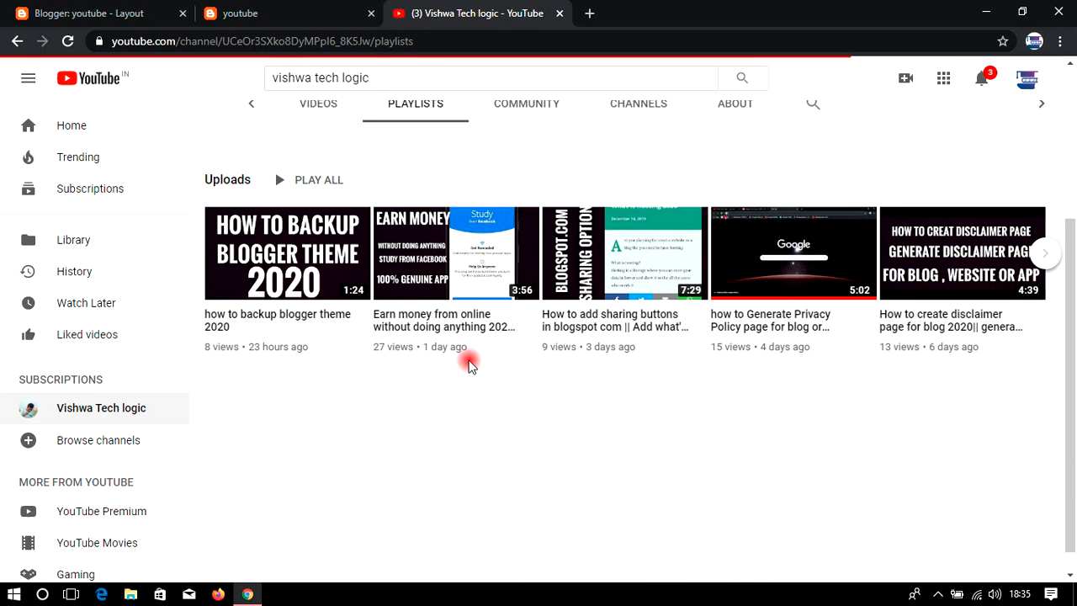
pyautogui.scroll(3, 481, 278)
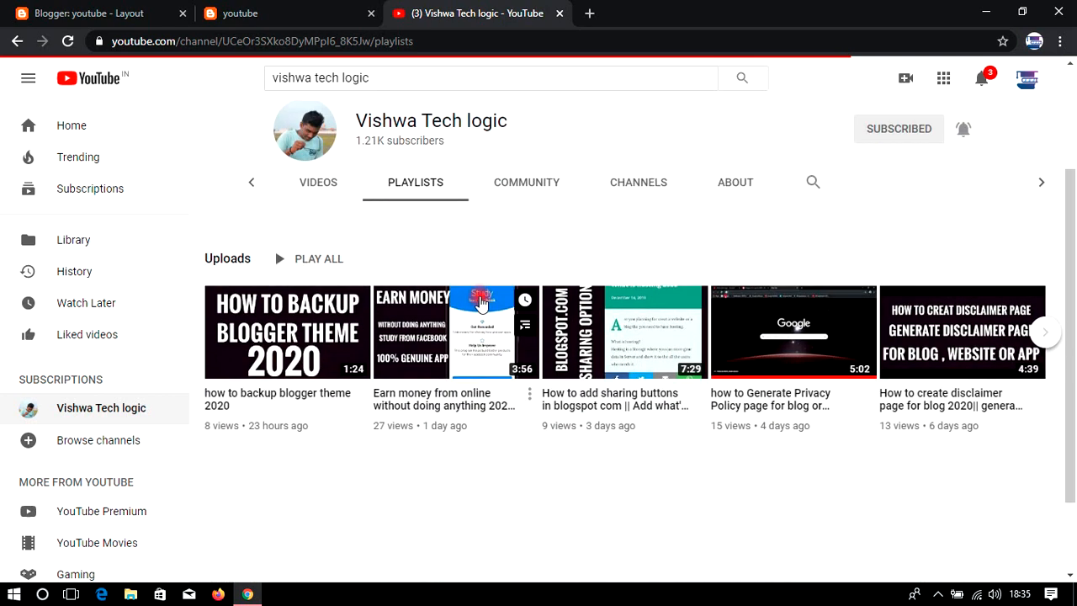
pyautogui.scroll(-3, 511, 348)
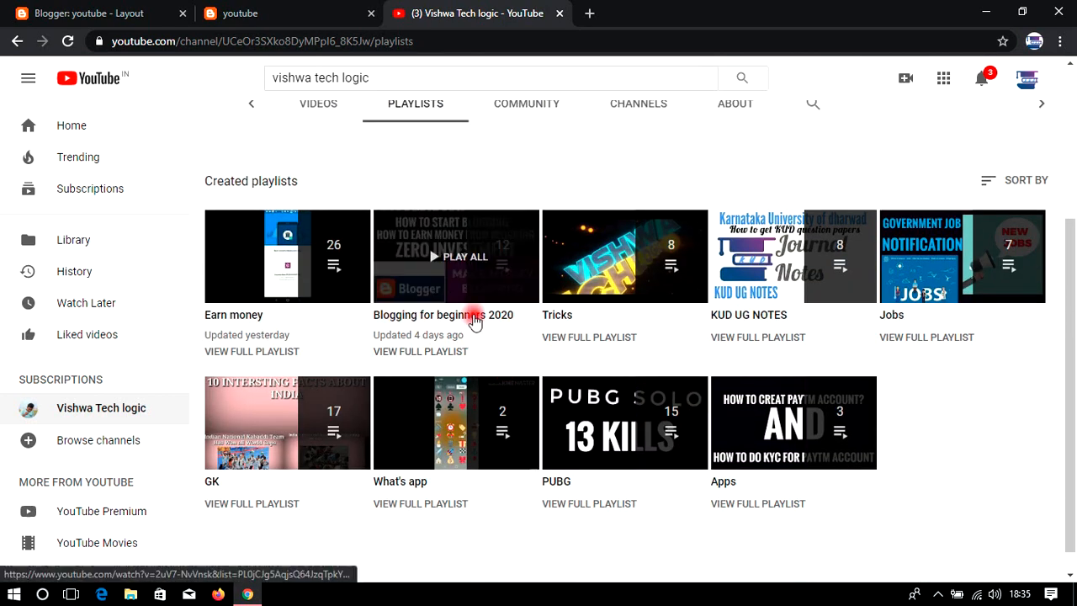